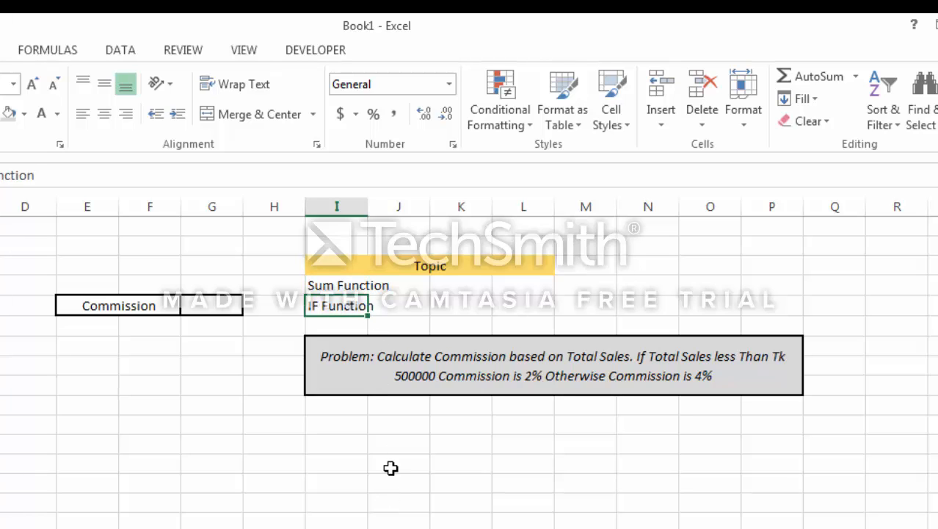
Step: Examine the division names, their sales figures and the commission problem based on total sales
left_click(414, 371)
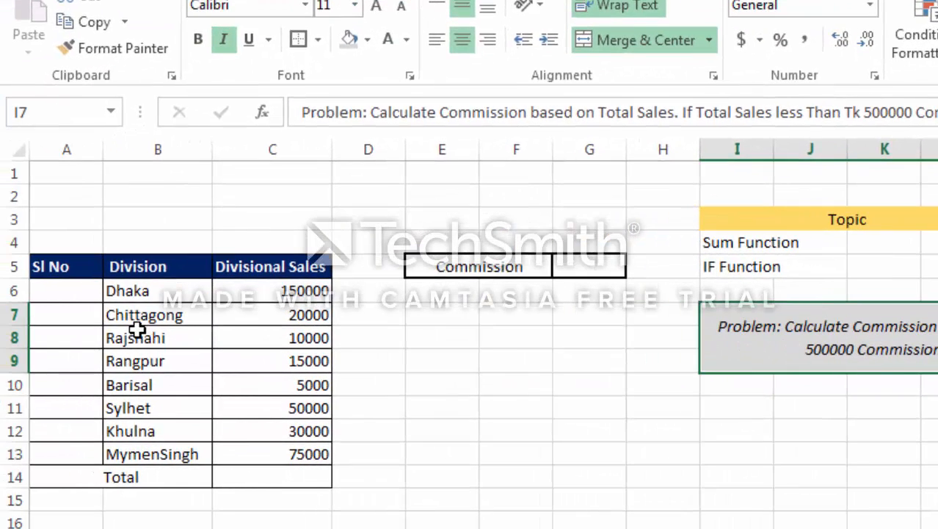
left_click(128, 308)
left_click(46, 293)
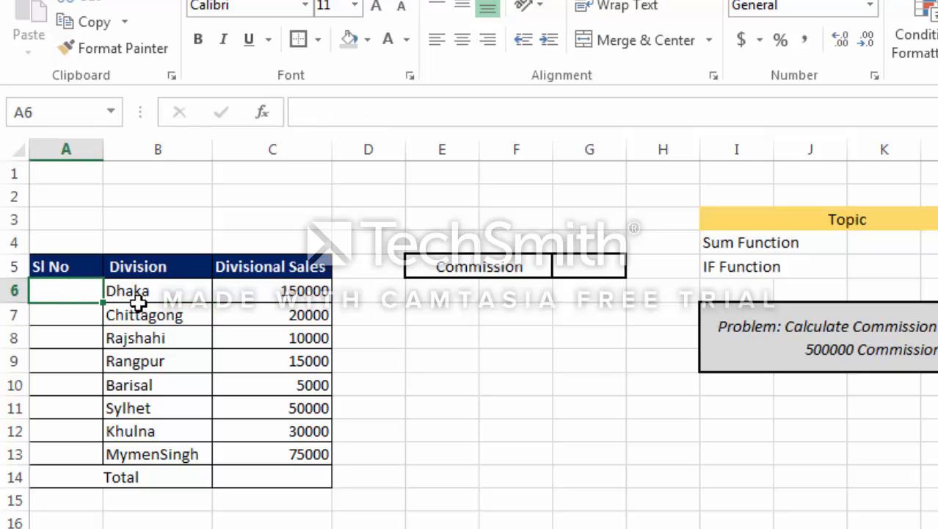
left_click(140, 331)
left_click(133, 376)
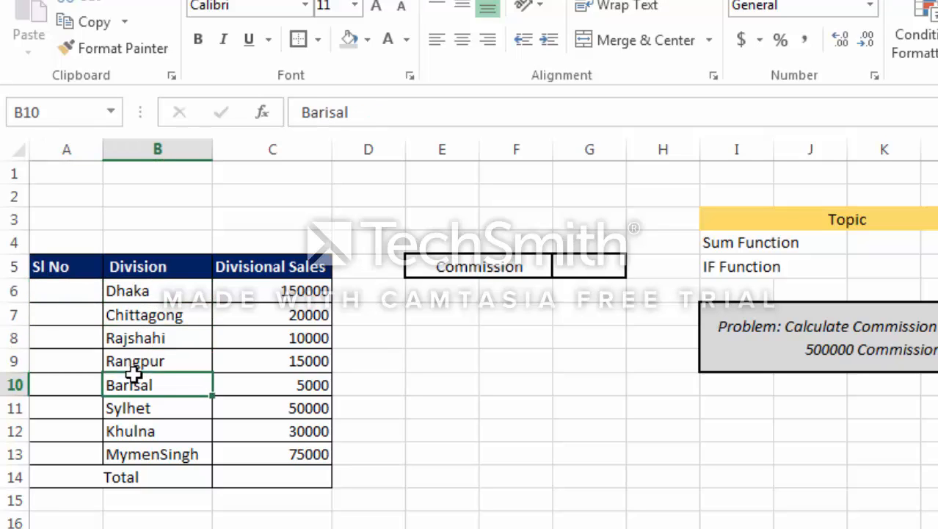
left_click(149, 295)
left_click(245, 298)
left_click(288, 314)
left_click(284, 339)
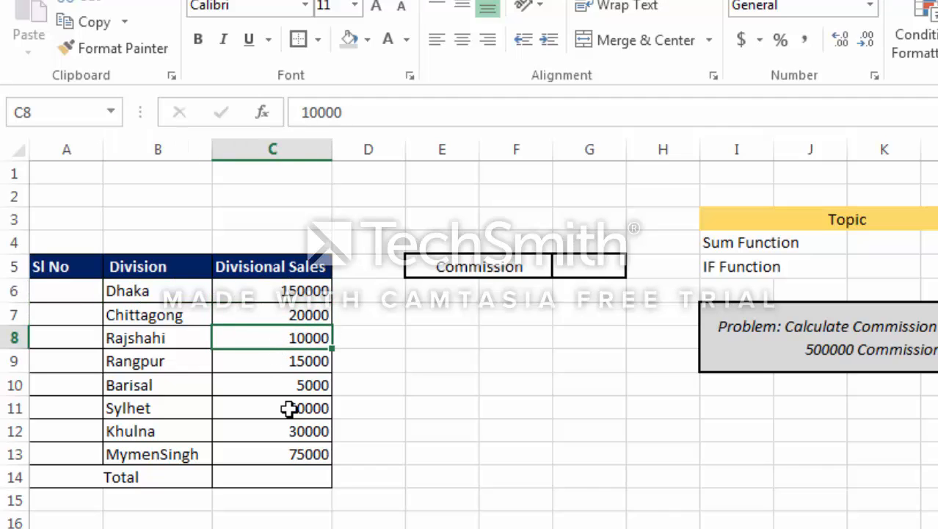
left_click(288, 288)
left_click(285, 336)
left_click(297, 297)
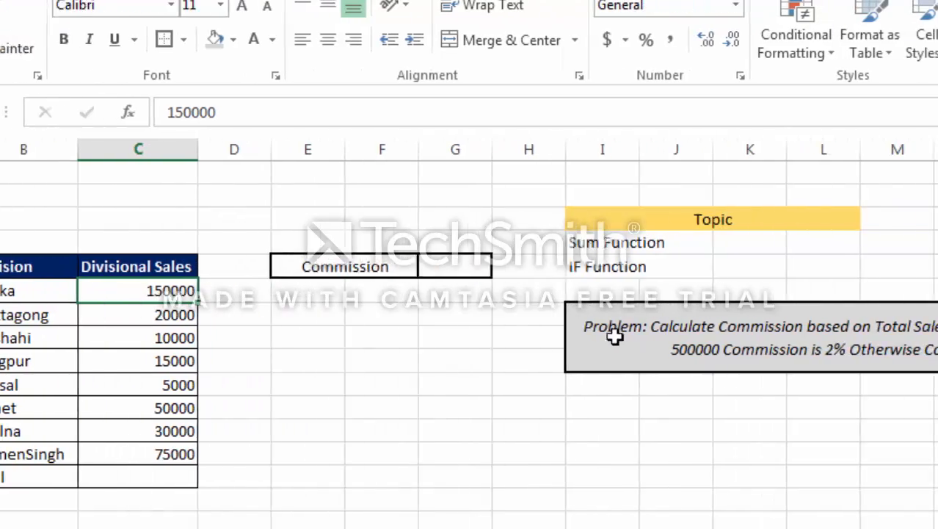
left_click(601, 330)
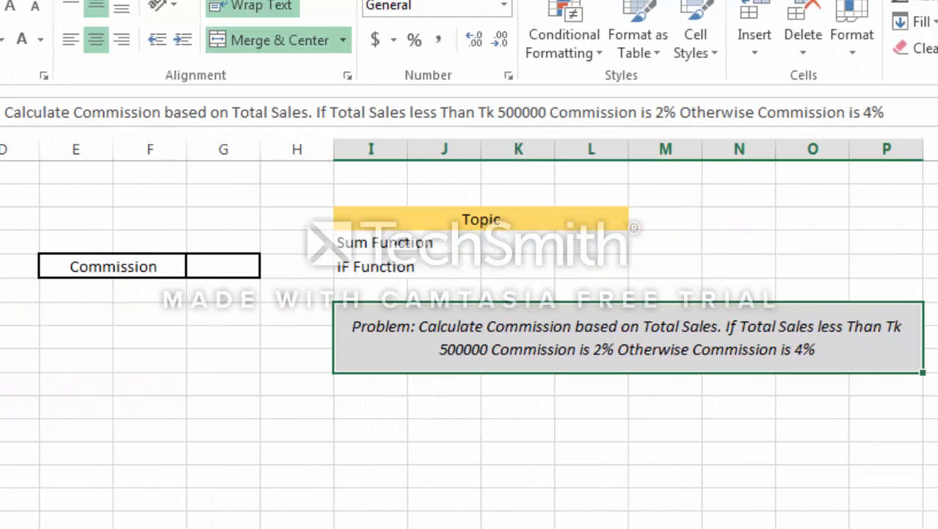
left_click(109, 314)
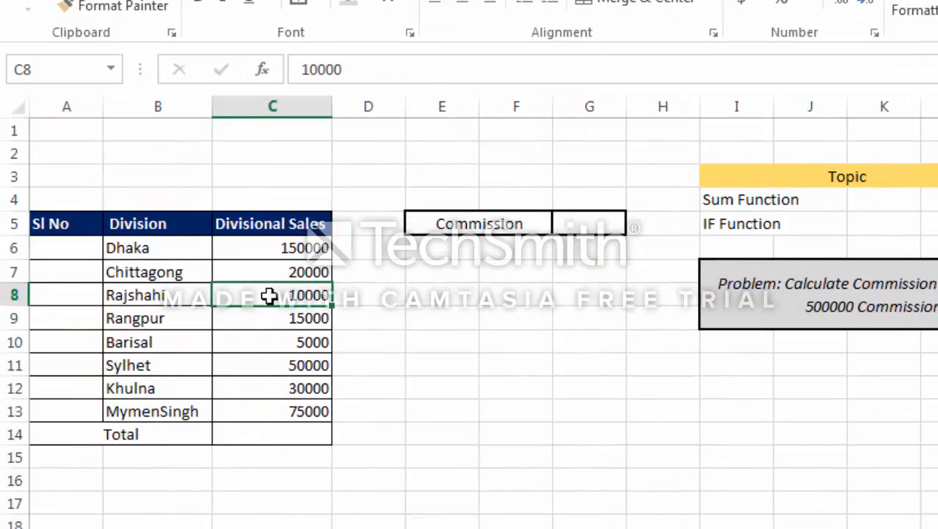
left_click(750, 291)
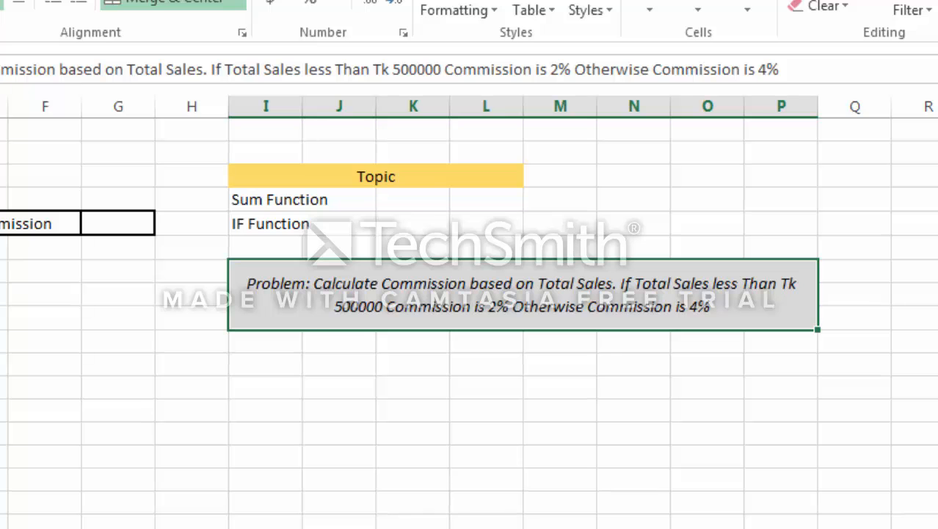
left_click(84, 222)
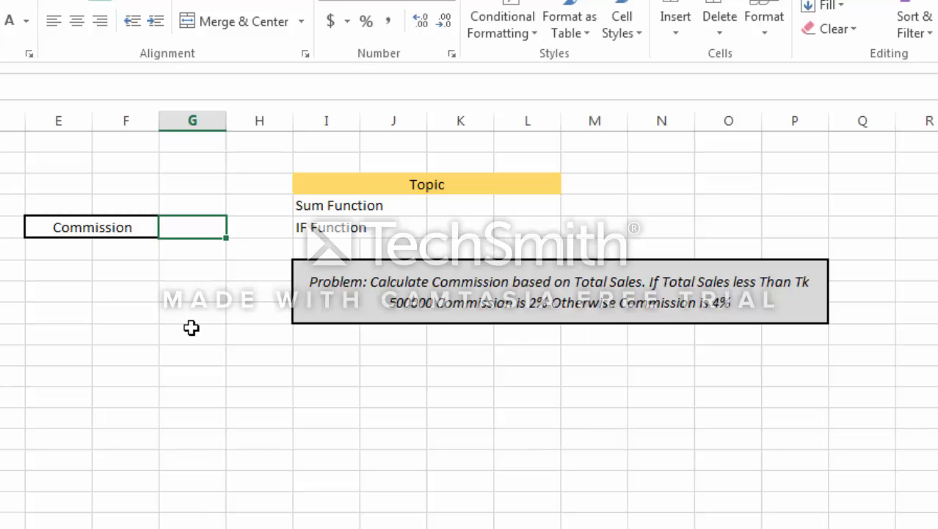
left_click(118, 355)
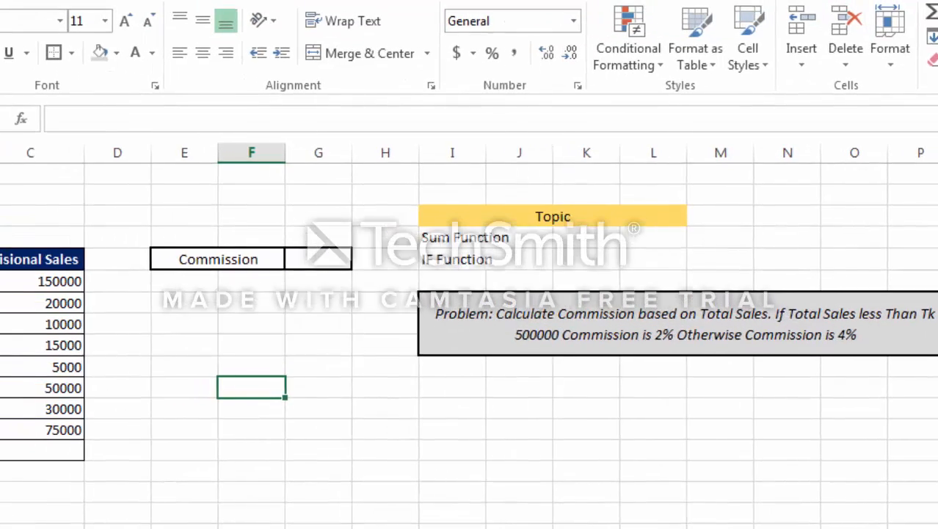
Step: Number the divisions 1 to 8 in the Sl No column by entering 1 and 2 and filling the series down to A13
left_click(11, 329)
type("1")
key("Return")
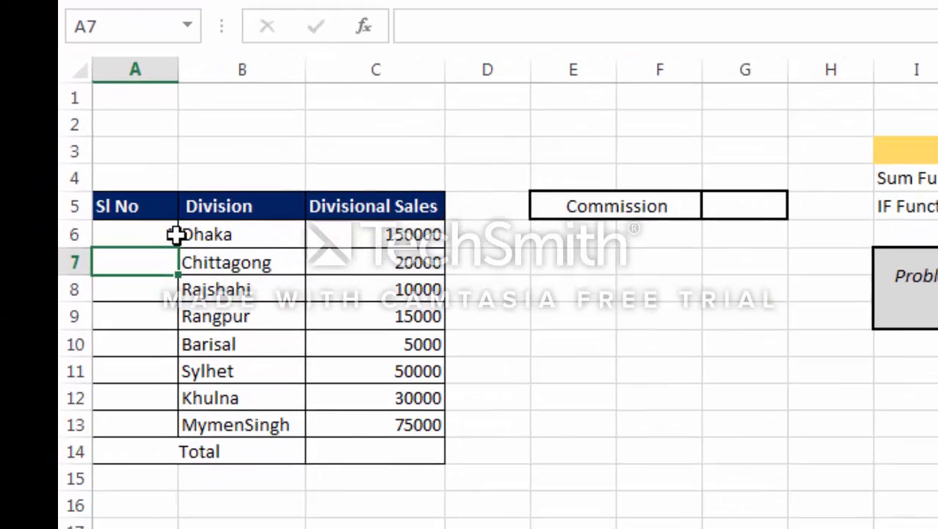
key("Return")
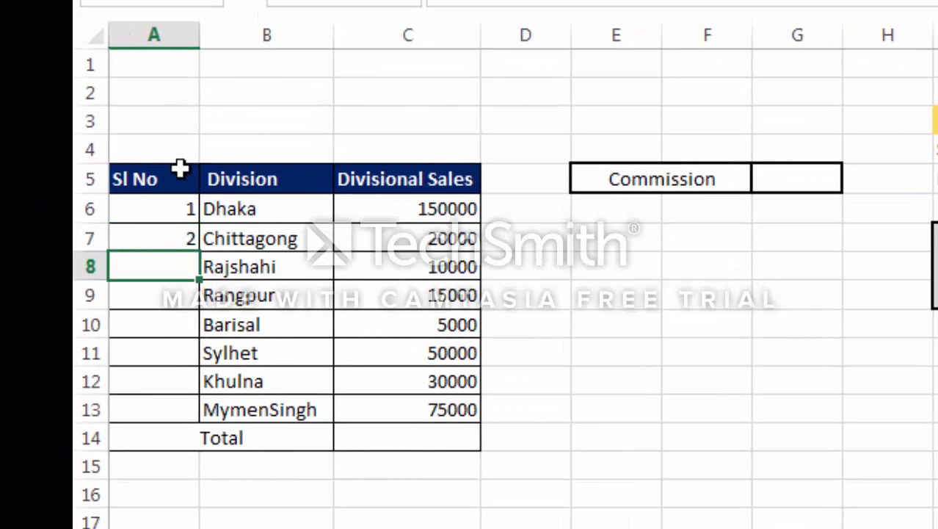
left_click_drag(173, 198, 192, 417)
left_click(608, 443)
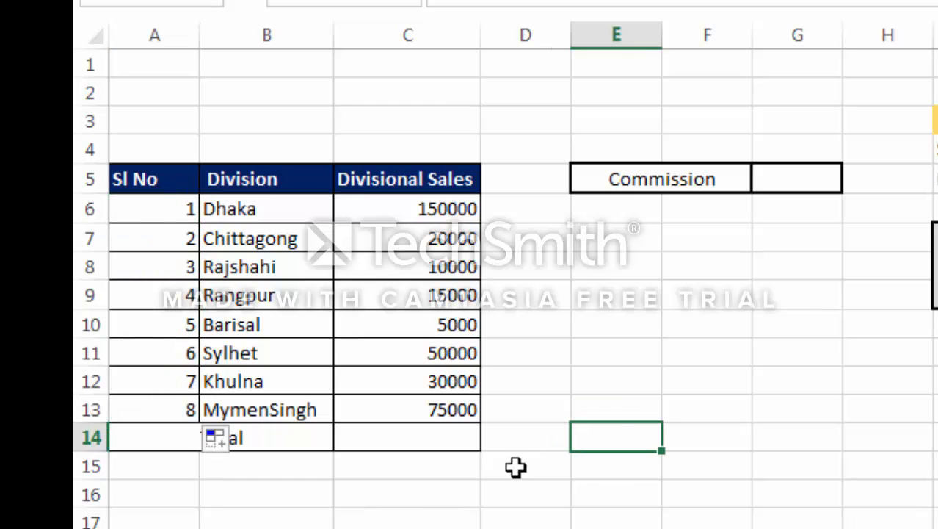
left_click(582, 510)
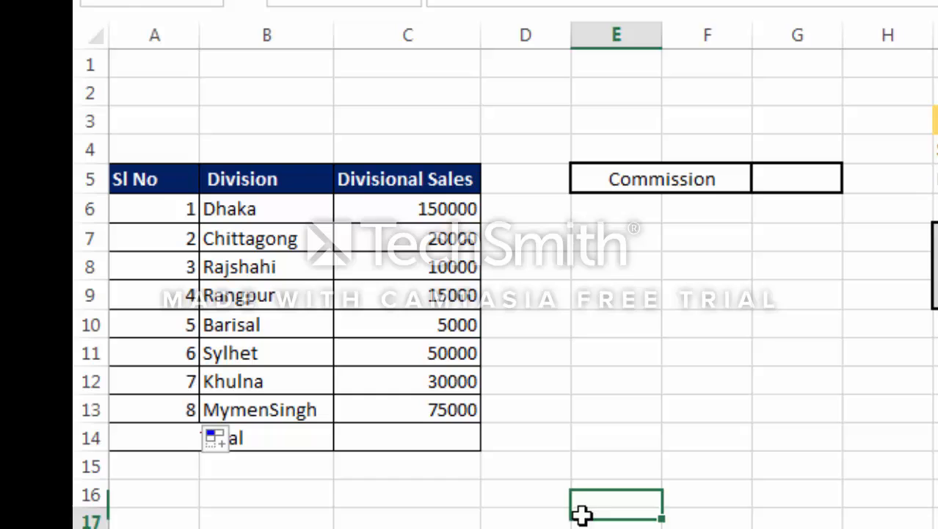
left_click(308, 493)
left_click(704, 407)
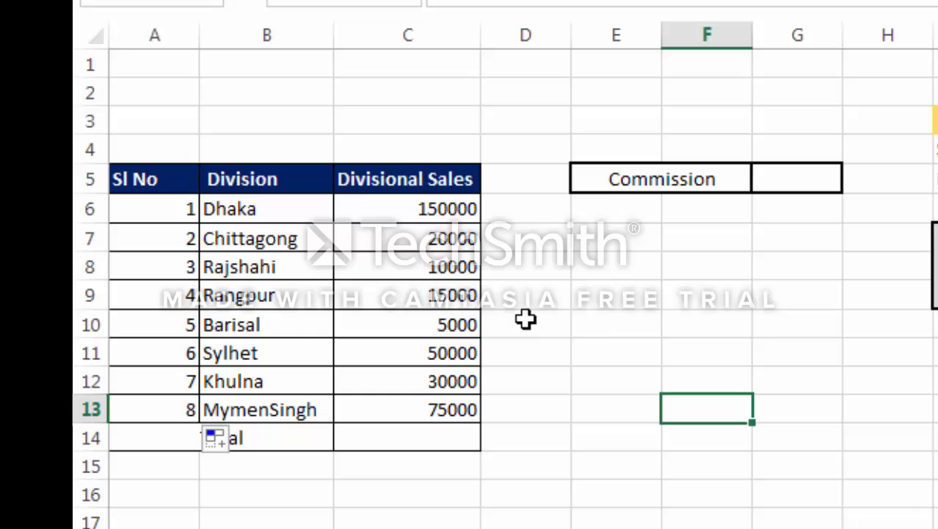
left_click(550, 236)
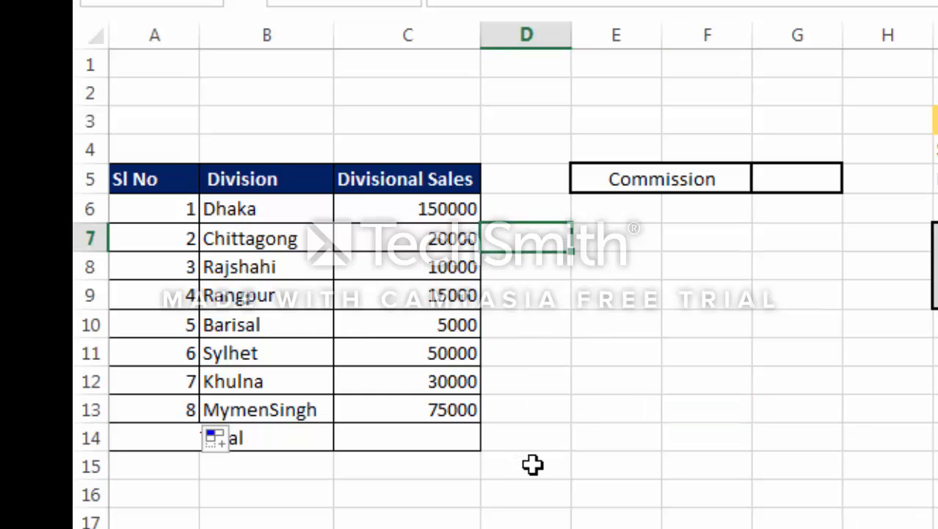
Step: Total the divisional sales in C14 with =C6+C7+C8+C9+C10+C11+C12+C13 and clear the formula again
left_click(436, 444)
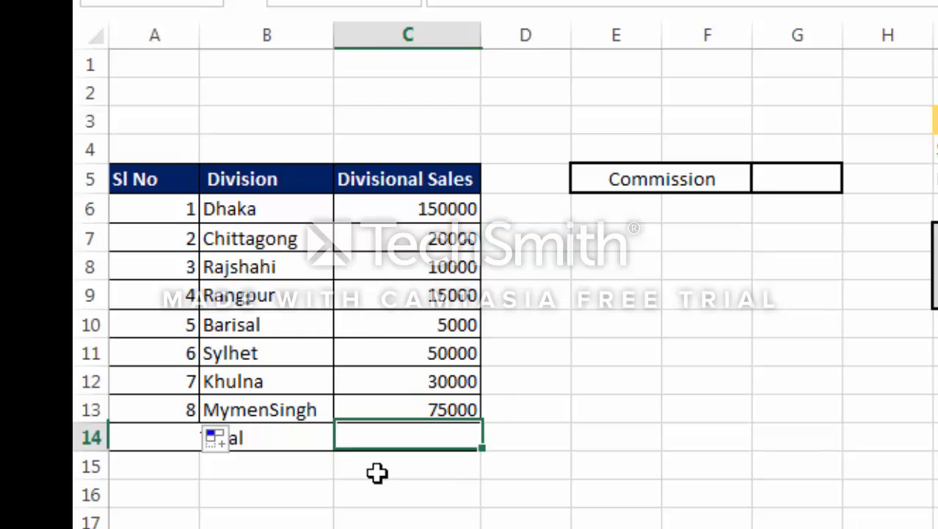
type("=")
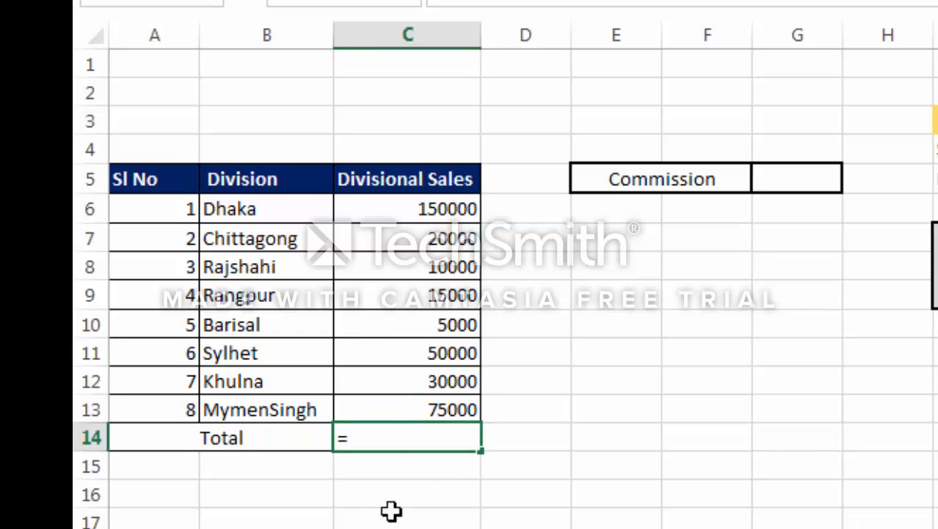
left_click(454, 210)
type("+")
left_click(424, 242)
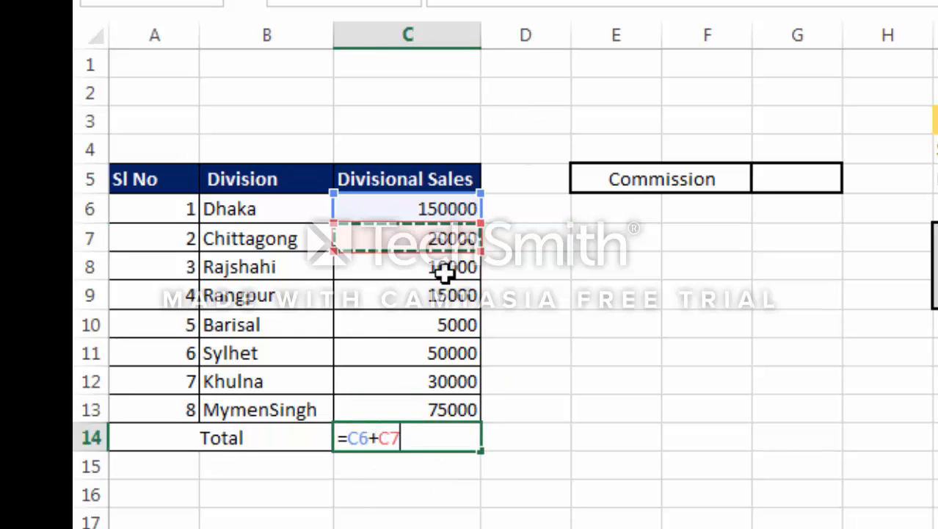
type("+")
left_click(431, 268)
type("+")
left_click(429, 293)
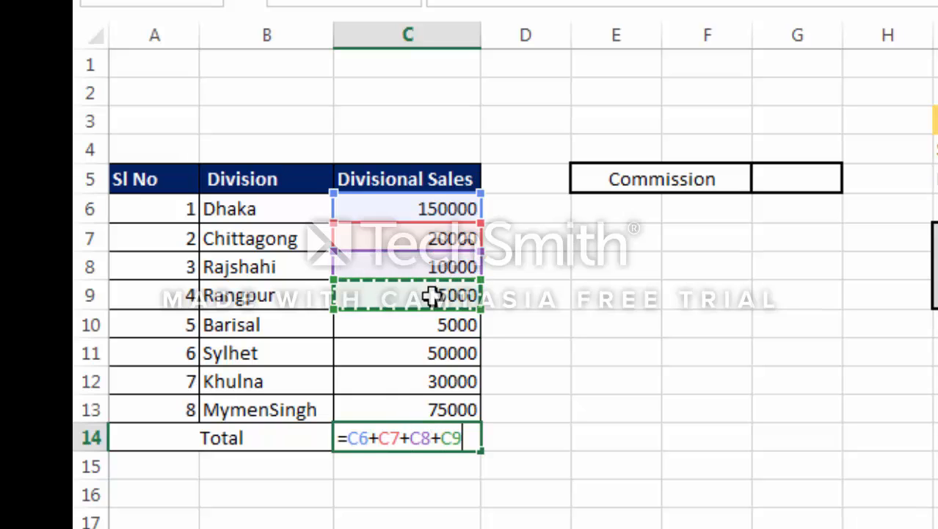
type("+")
left_click(441, 325)
type("+")
left_click(446, 353)
type("+")
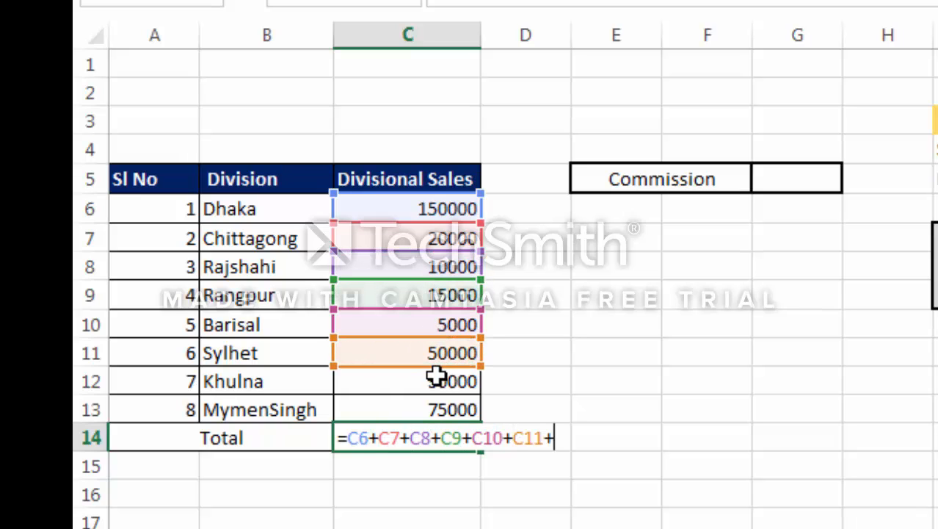
left_click(430, 376)
type("+")
left_click(436, 406)
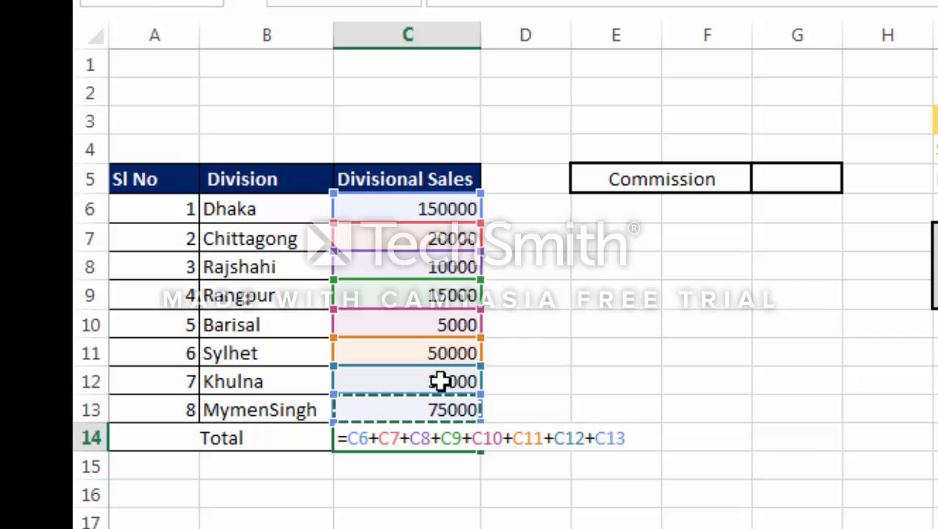
key("Return")
key("Up")
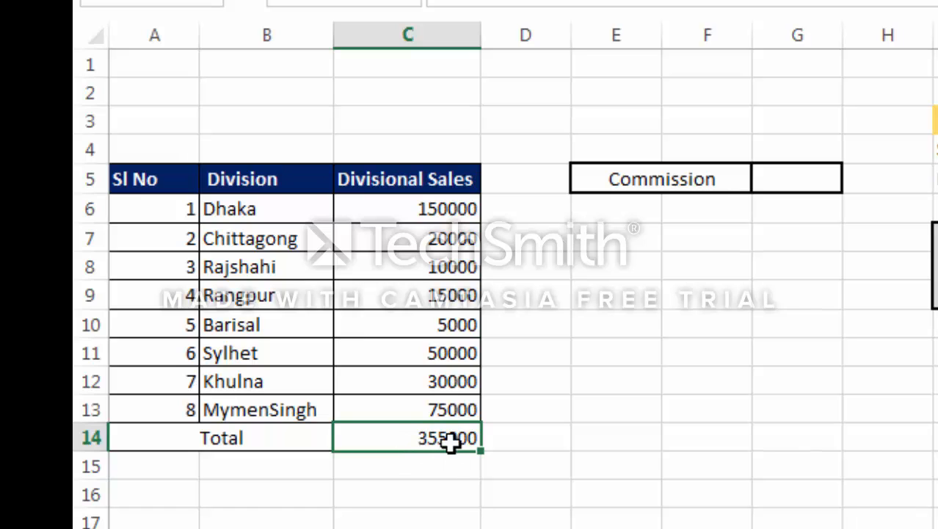
key("Delete")
left_click(518, 388)
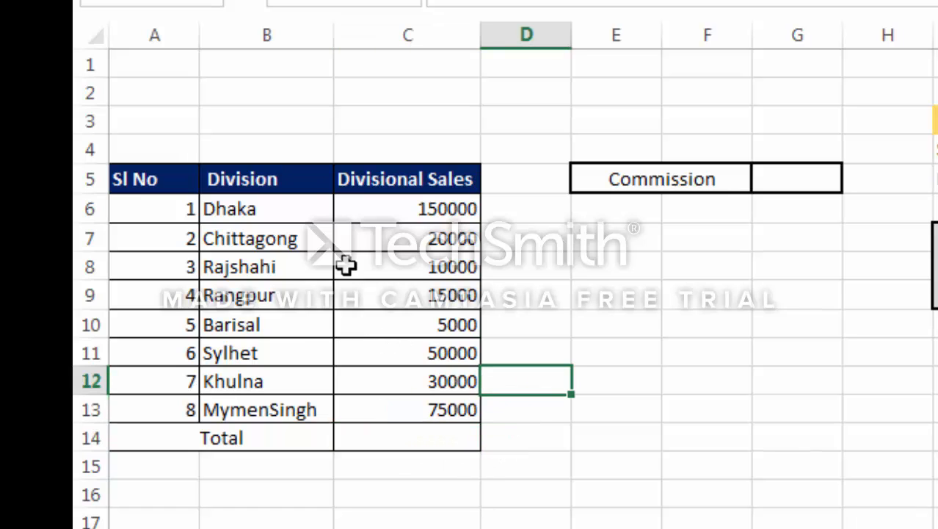
left_click(405, 220)
left_click(398, 343)
left_click_drag(269, 216, 272, 385)
left_click(261, 295)
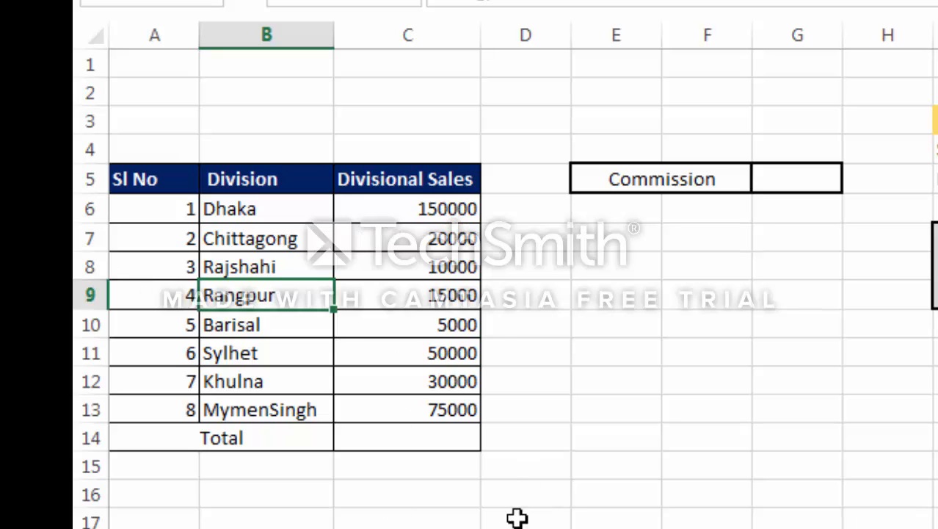
left_click(590, 397)
key("Up")
key("Up")
key("Up")
key("Up")
key("Up")
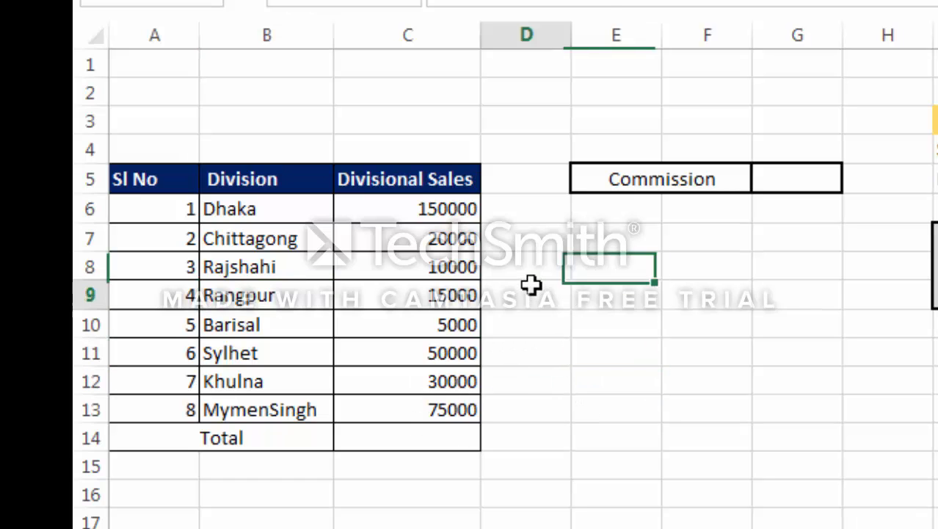
left_click(549, 216)
left_click(521, 167)
left_click(502, 116)
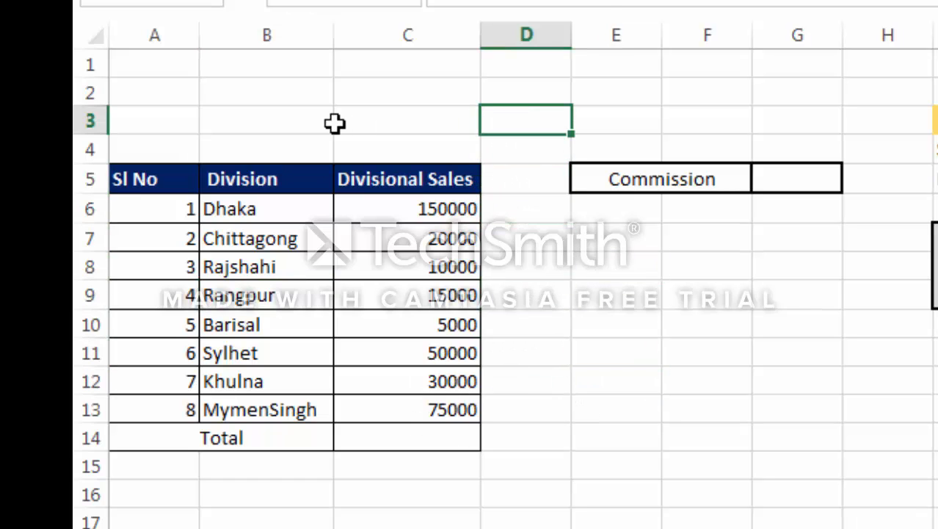
left_click(329, 122)
left_click(173, 126)
left_click(192, 93)
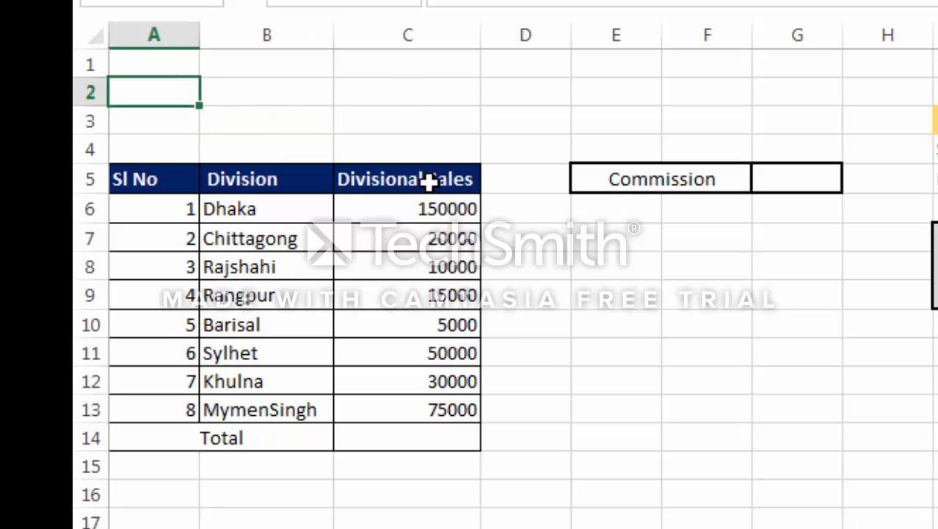
left_click(618, 332)
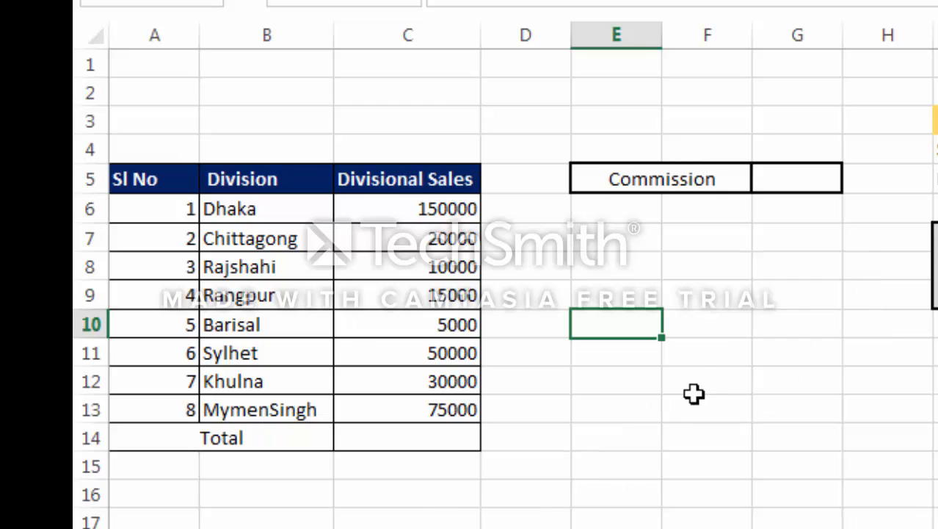
left_click(760, 371)
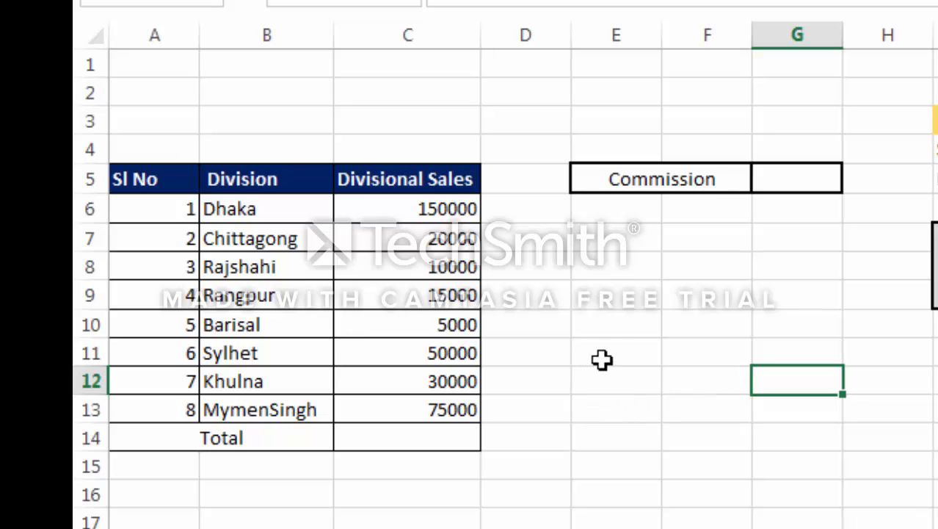
Step: Add the numbers 5, 6 and 7 in cell E8 with the formula =SUM(5,6,7)
left_click(609, 272)
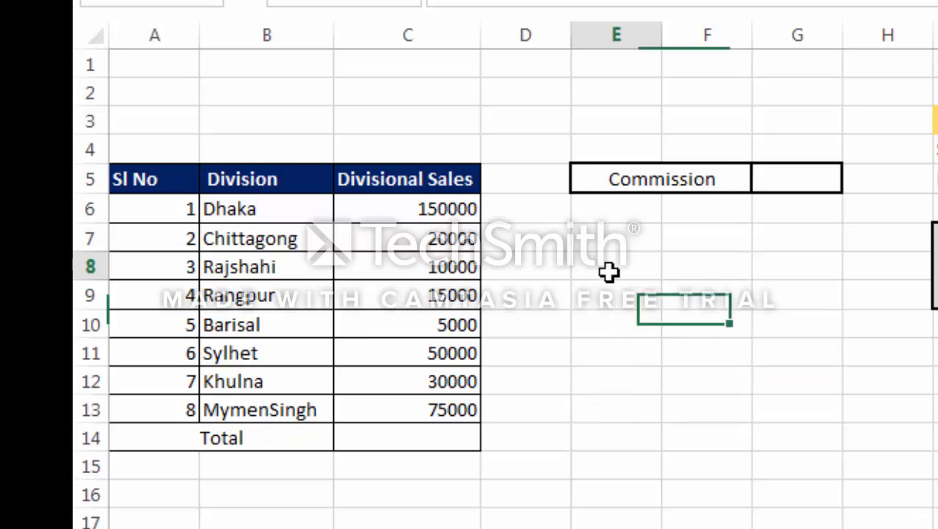
type("=")
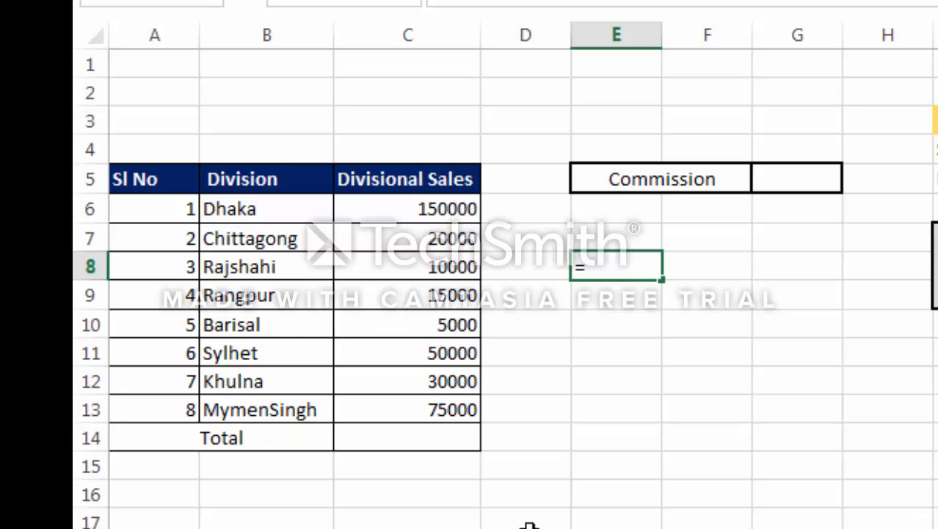
type("su")
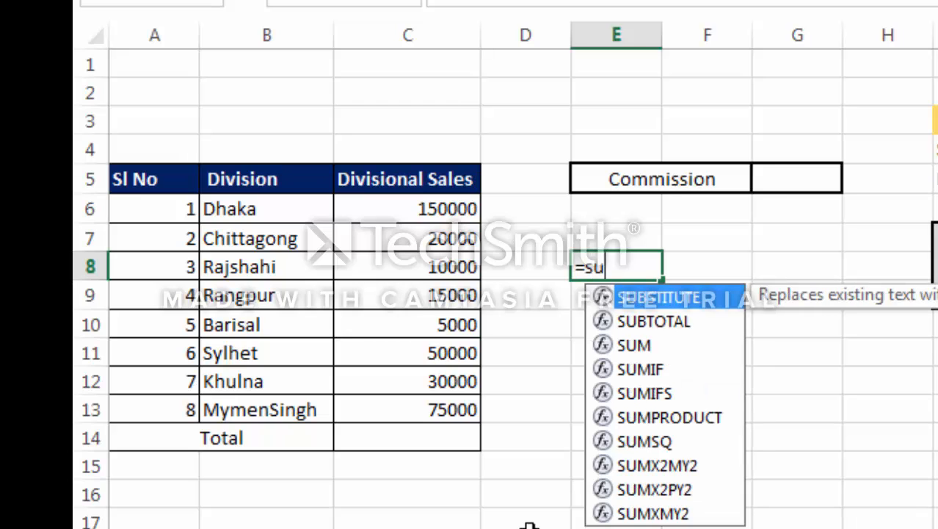
type("m")
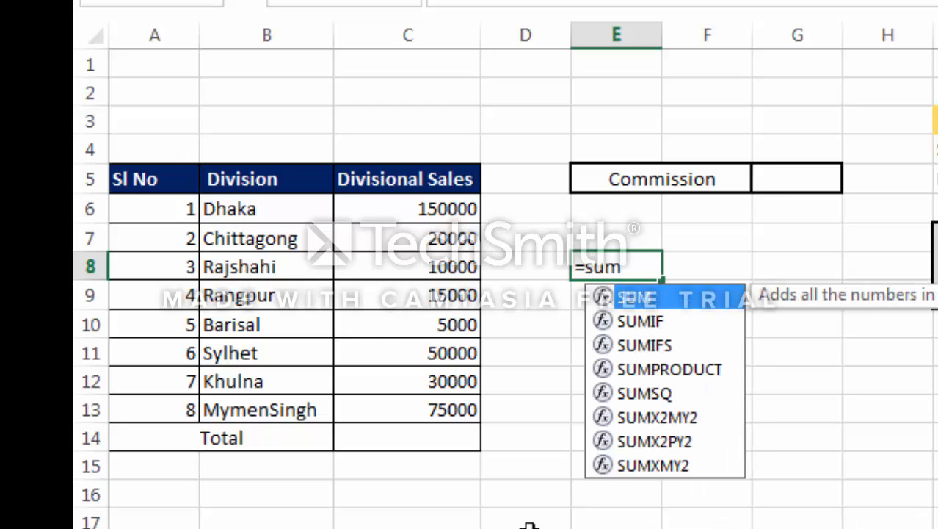
key("Tab")
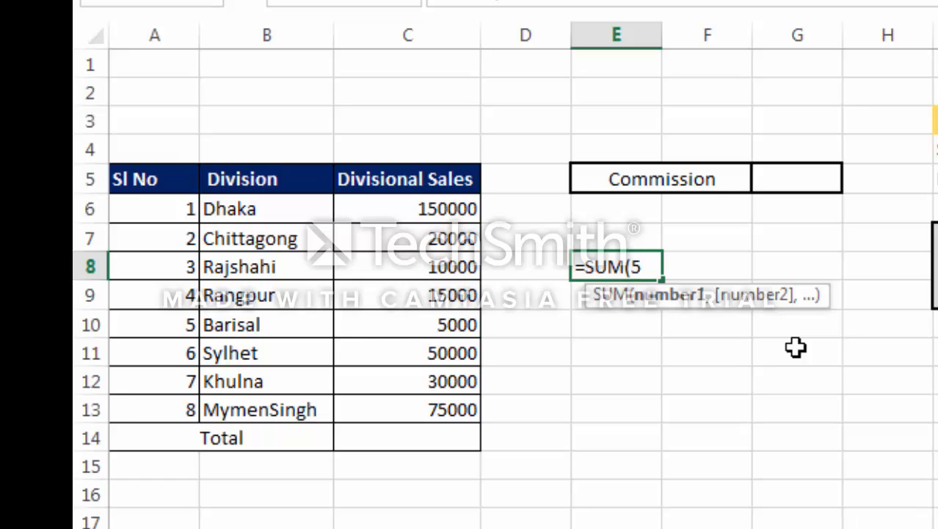
type(",")
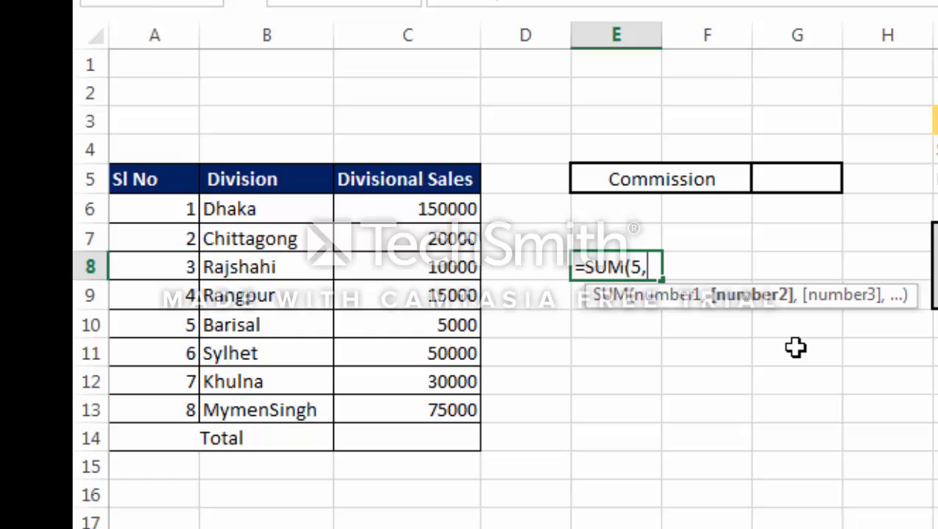
type("6,")
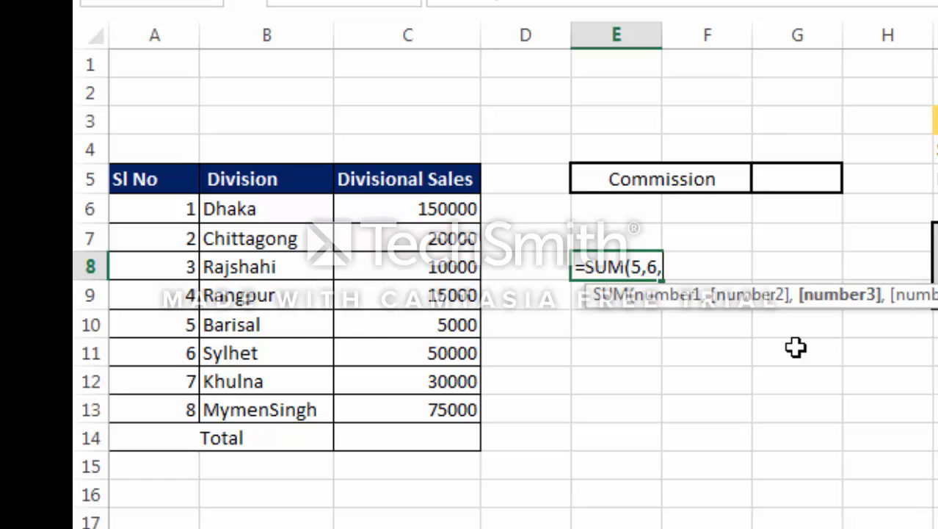
type("7)")
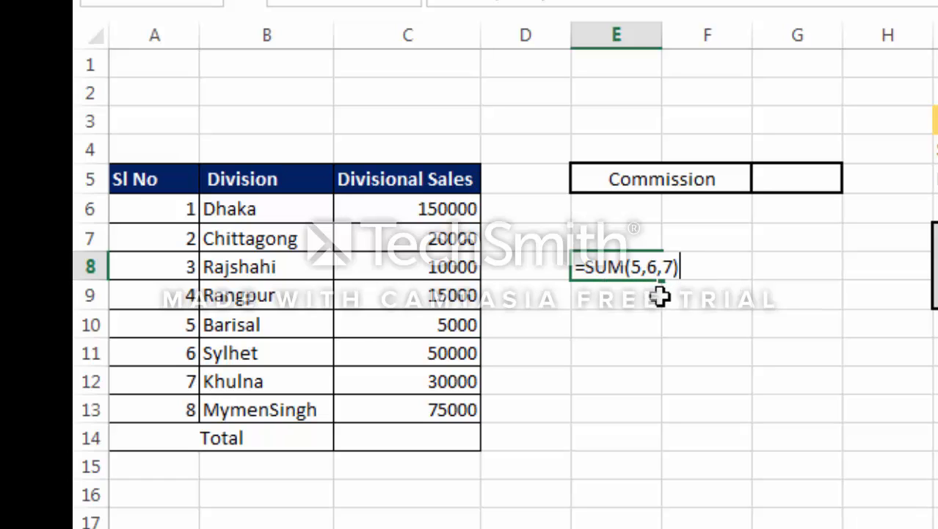
key("Return")
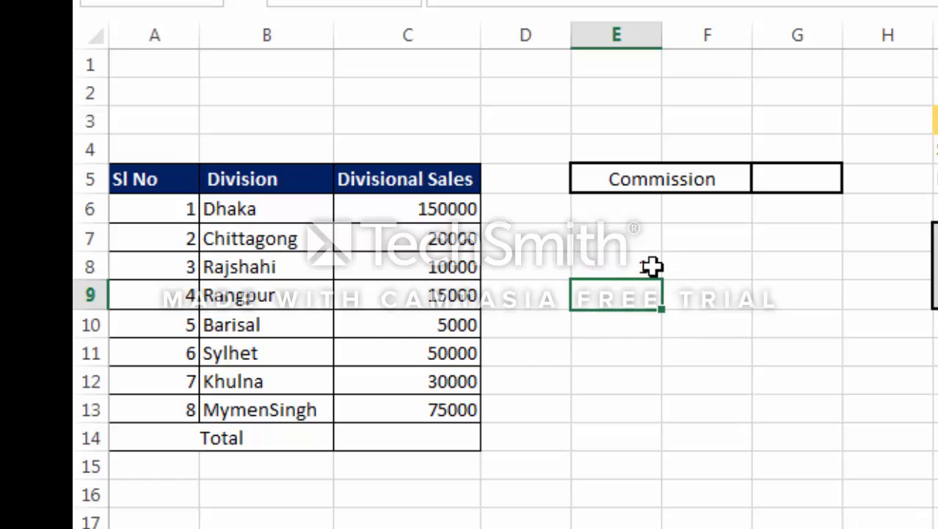
Step: Reopen the =SUM(5,6,7) formula in E8 and clear the cell
left_click(651, 265)
double_click(651, 265)
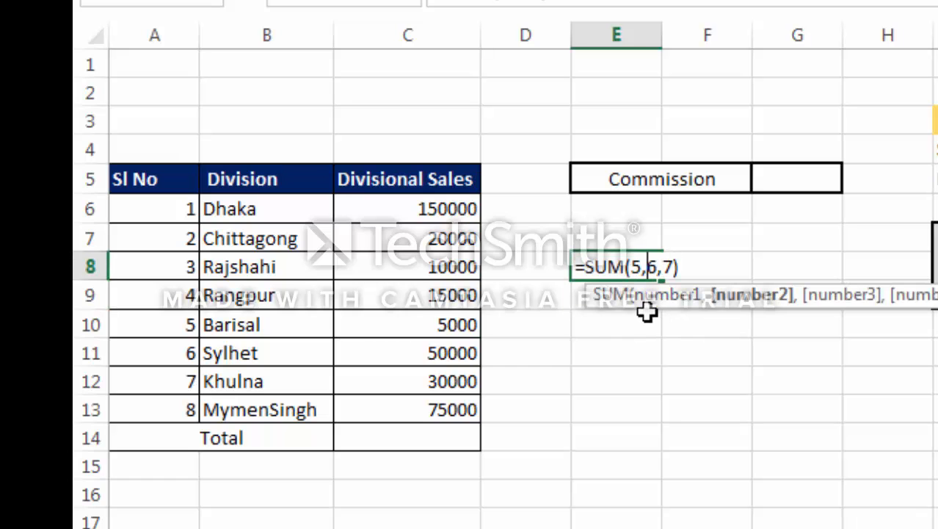
left_click(620, 350)
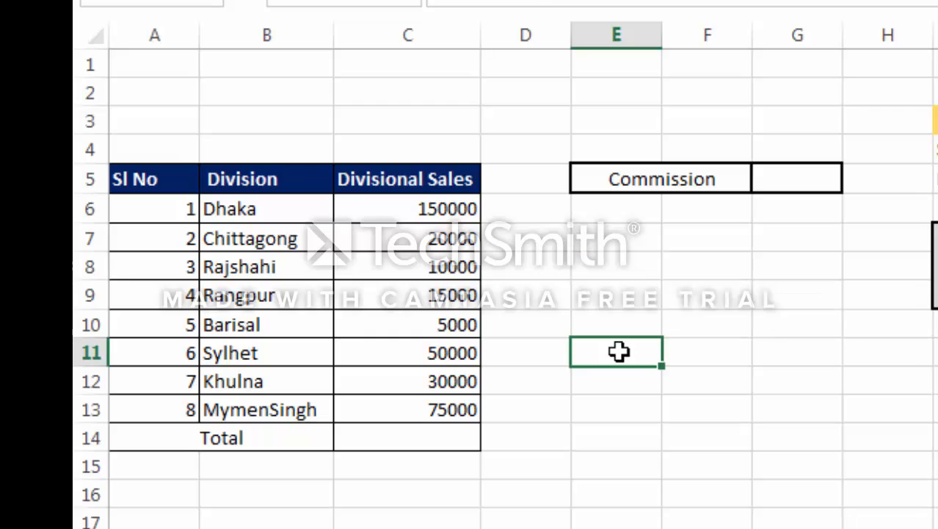
left_click(603, 282)
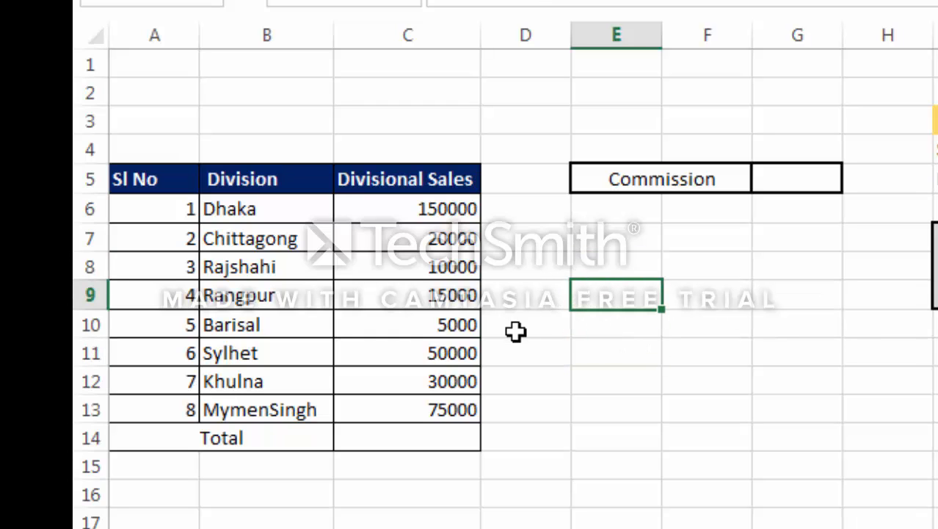
left_click(582, 248)
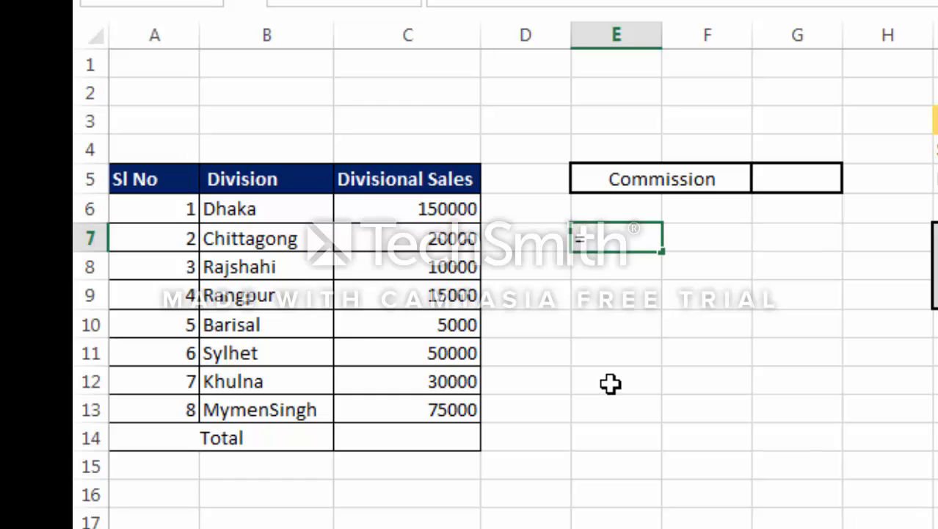
key("Escape")
left_click(576, 345)
Step: Sum the sales of the first four divisions in E8 with =SUM(C6:C9)
left_click_drag(429, 212, 436, 425)
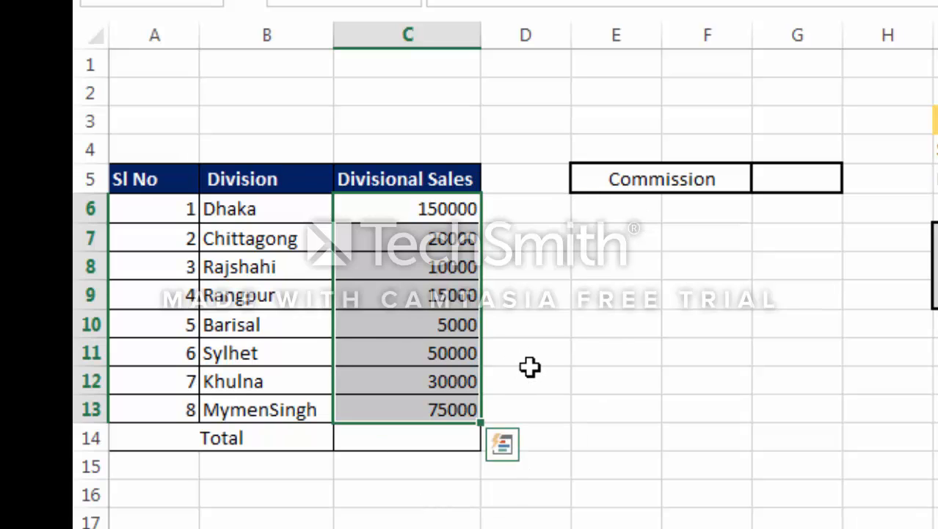
left_click(607, 264)
type("=")
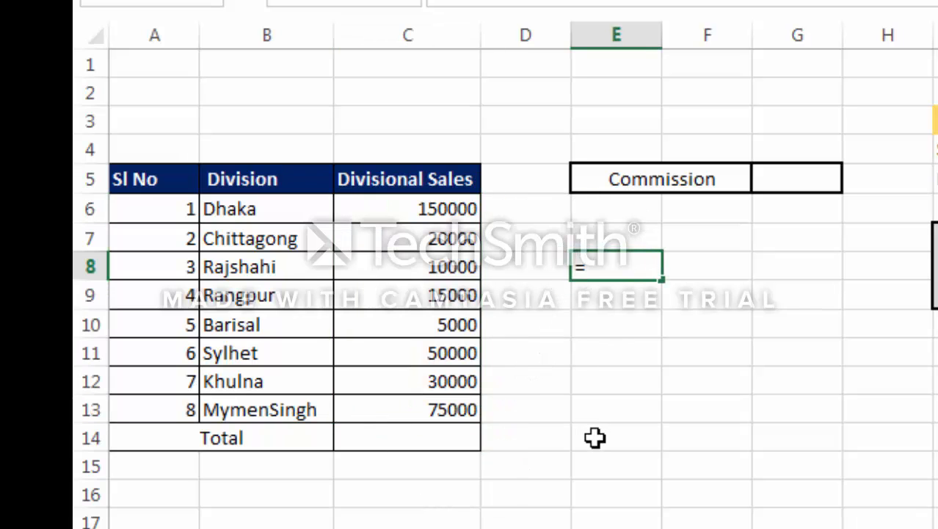
type("sum")
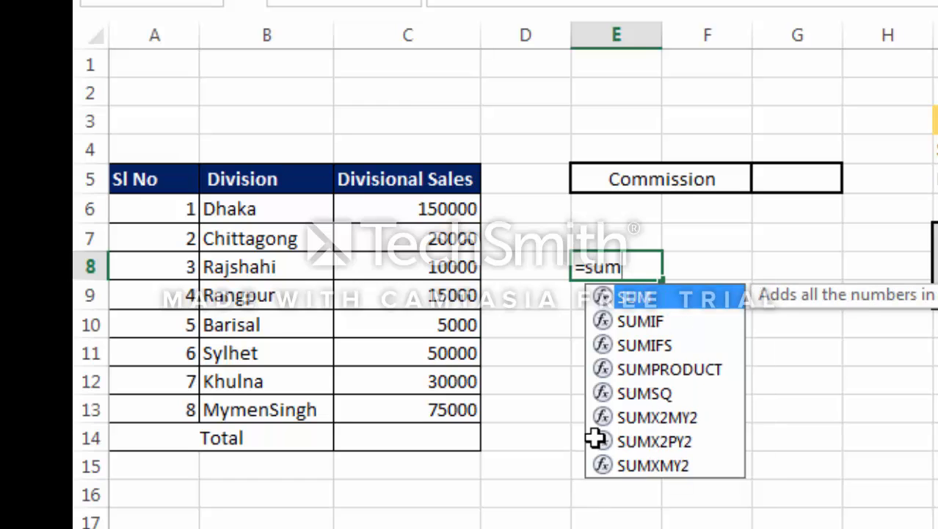
key("Tab")
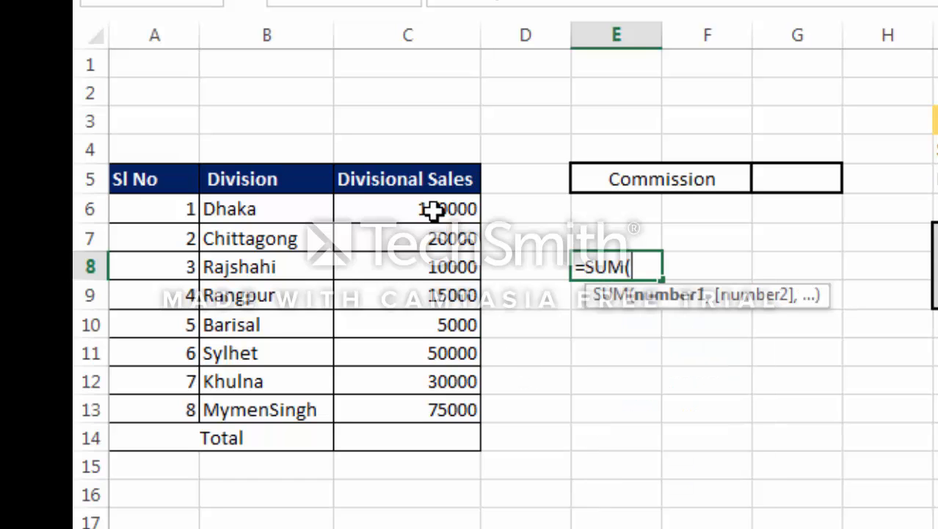
left_click_drag(433, 211, 435, 285)
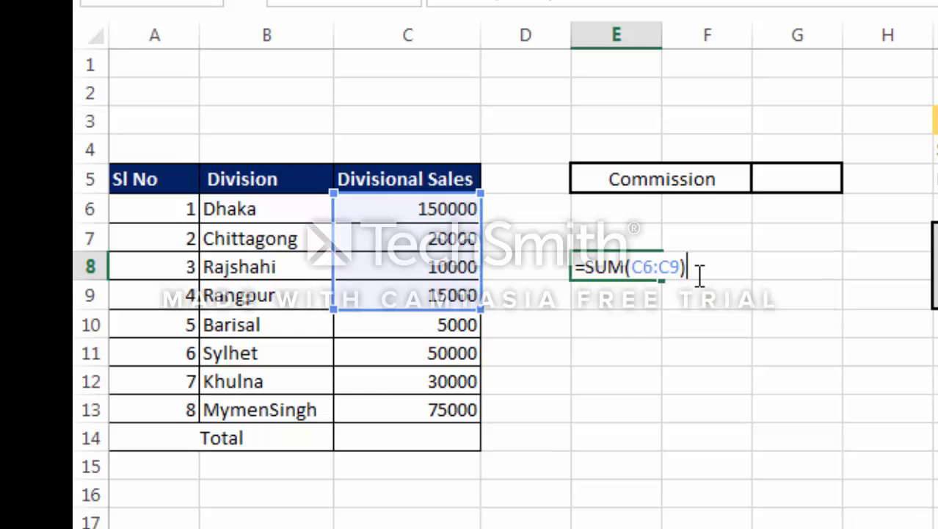
key("Return")
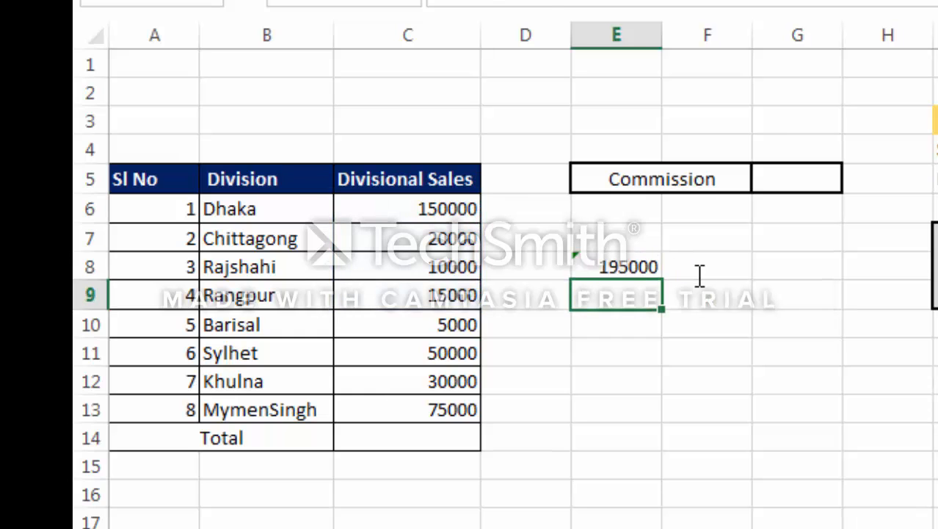
Step: Review the cell range used by the SUM formula in E8 and delete the formula
double_click(639, 270)
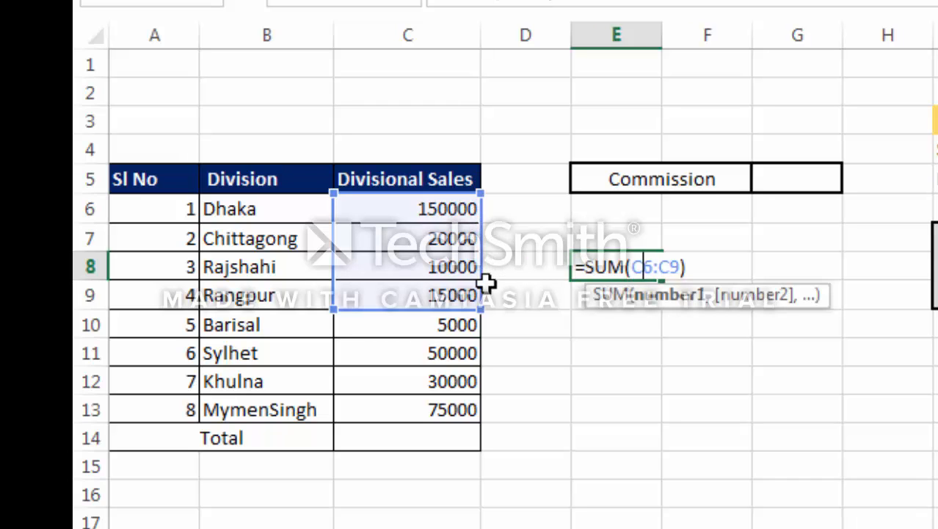
key("Return")
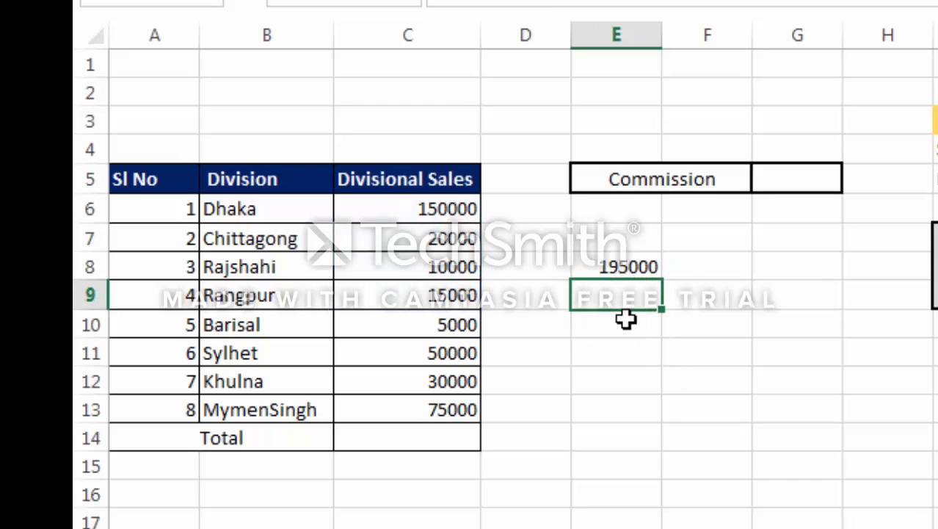
left_click(625, 273)
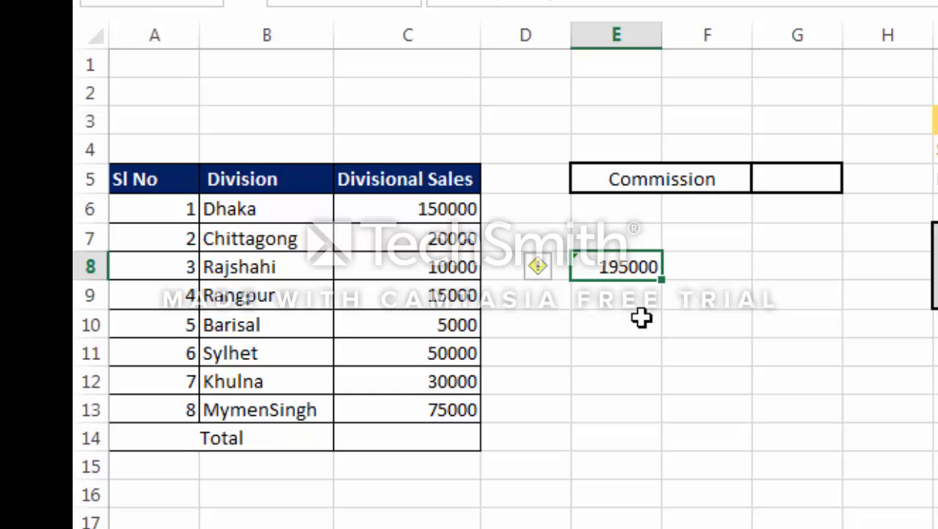
key("Delete")
left_click(674, 387)
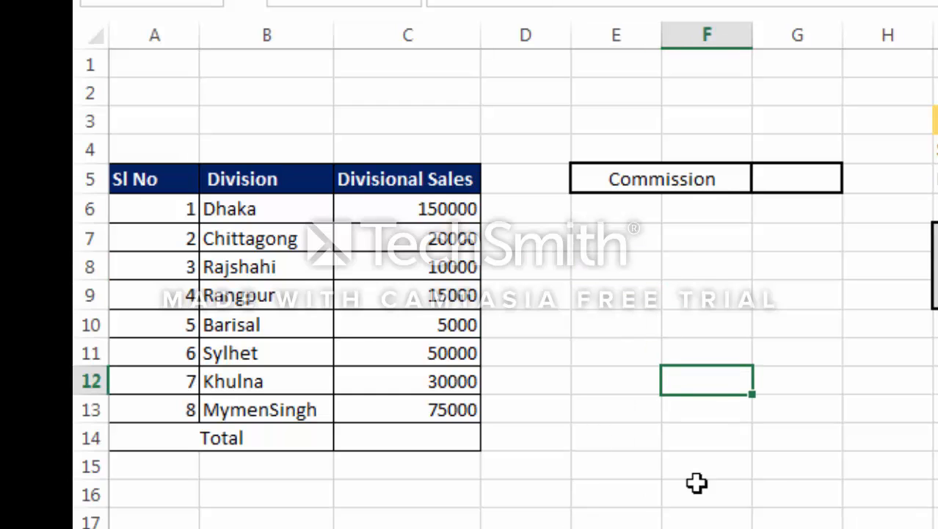
Step: Total all divisional sales in C14 with =SUM(C6:C13)
left_click(250, 440)
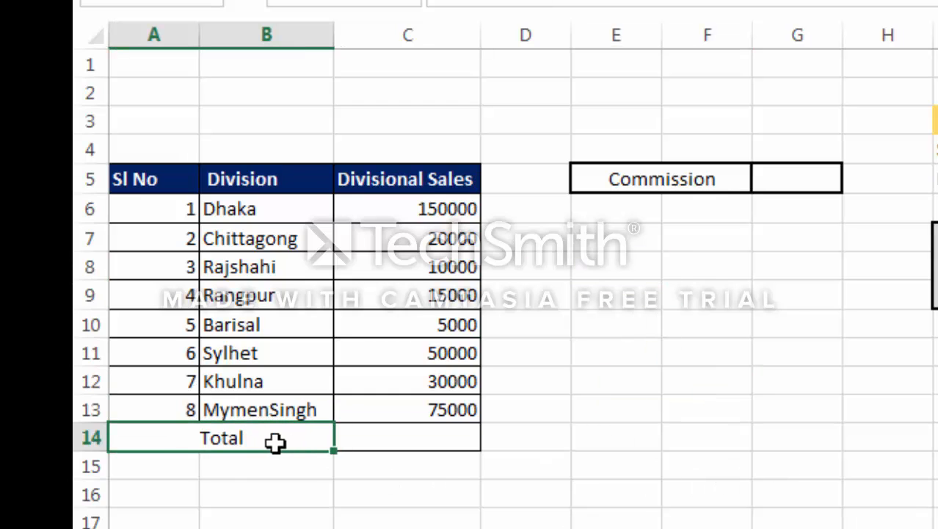
left_click(404, 434)
type("=")
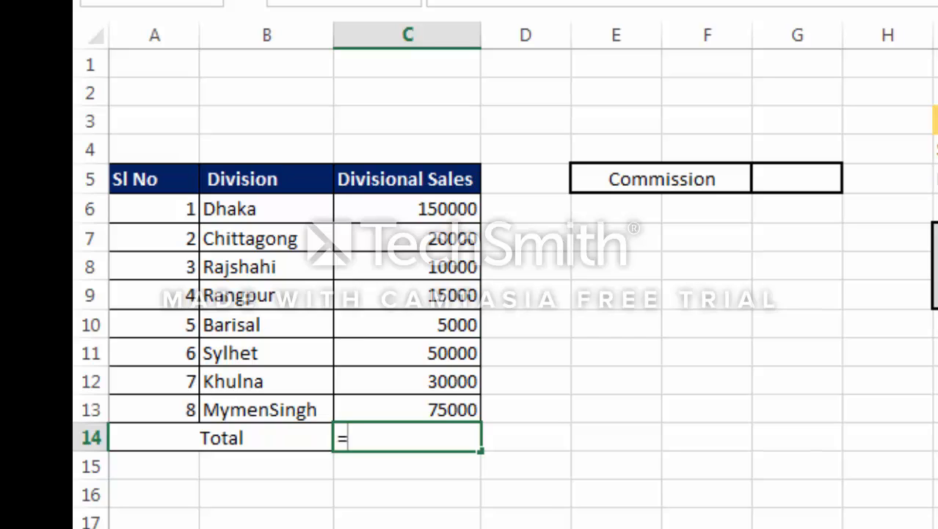
type("sum")
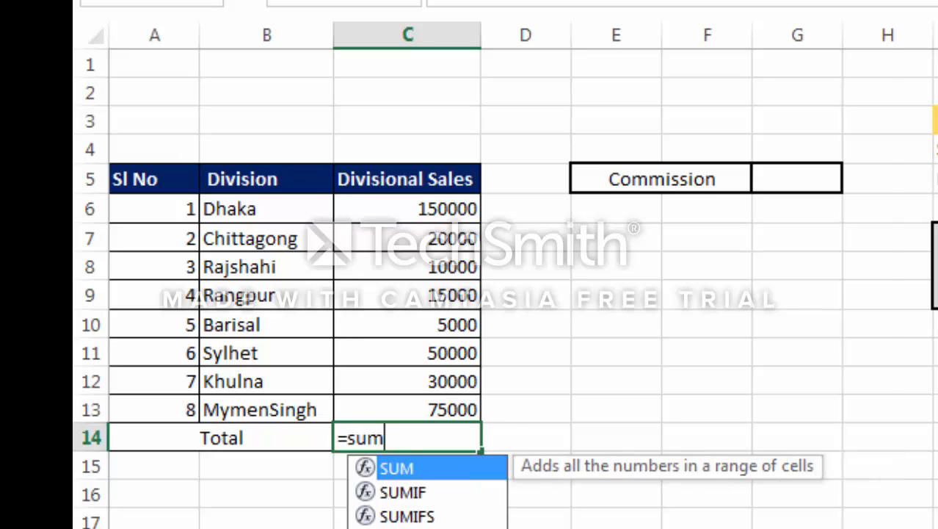
key("Tab")
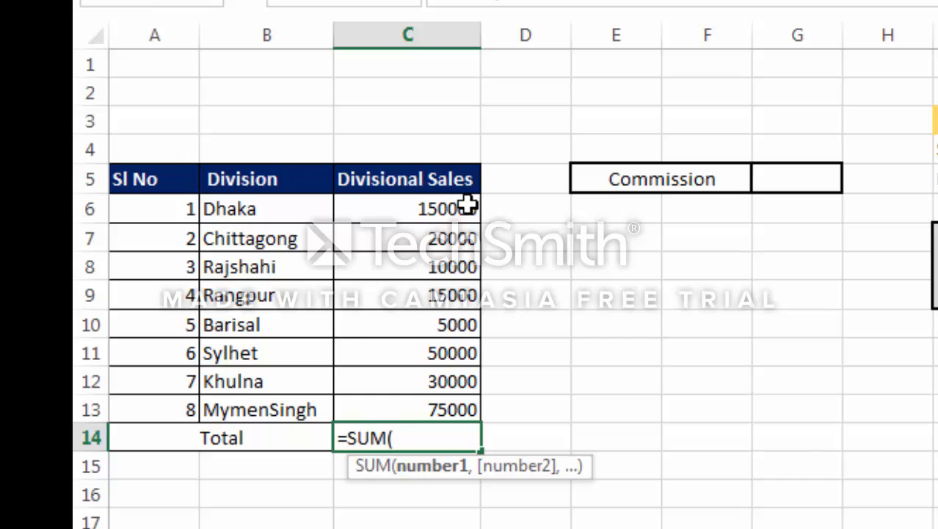
left_click_drag(470, 206, 466, 403)
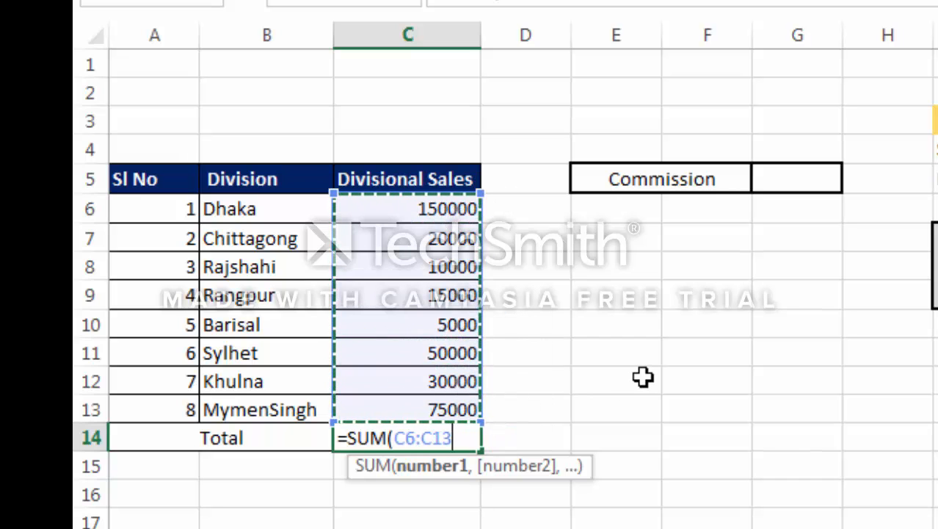
type(")")
key("Return")
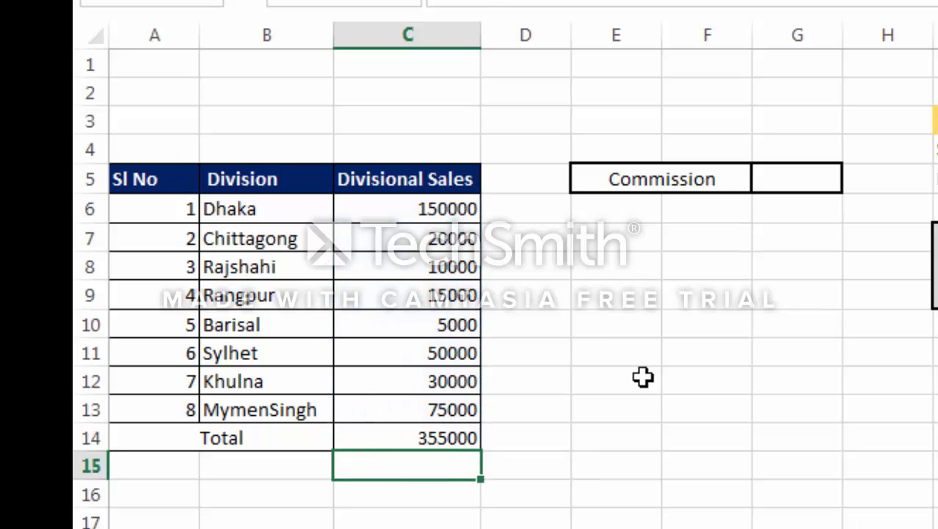
Step: Clear the SUM formula from the total cell C14
left_click(440, 437)
left_click(440, 467)
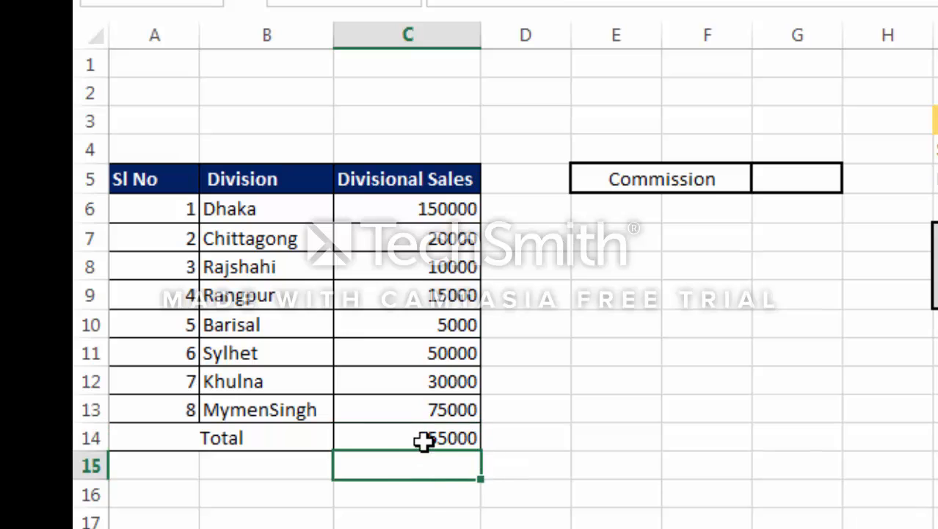
left_click(425, 439)
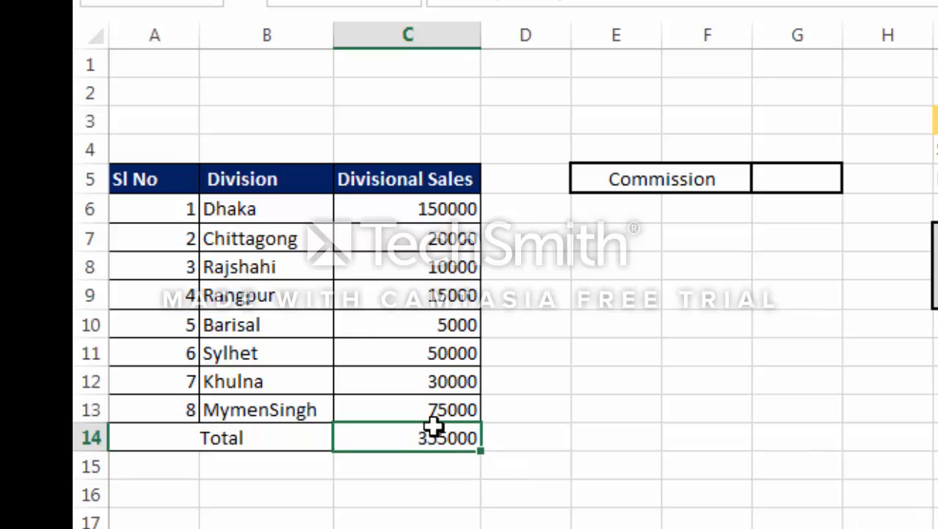
double_click(434, 427)
key("BackSpace")
key("BackSpace")
key("BackSpace")
key("BackSpace")
key("BackSpace")
key("BackSpace")
key("BackSpace")
key("BackSpace")
key("BackSpace")
key("BackSpace")
key("BackSpace")
key("BackSpace")
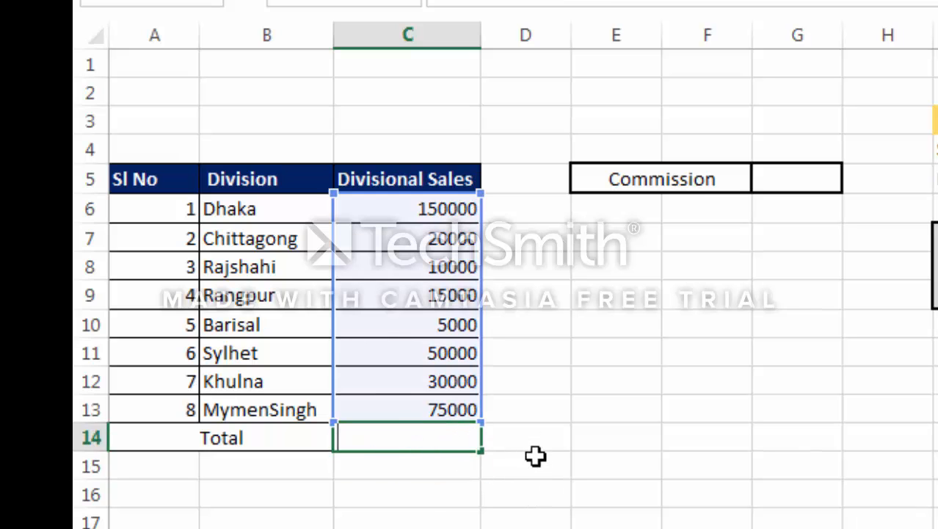
key("Escape")
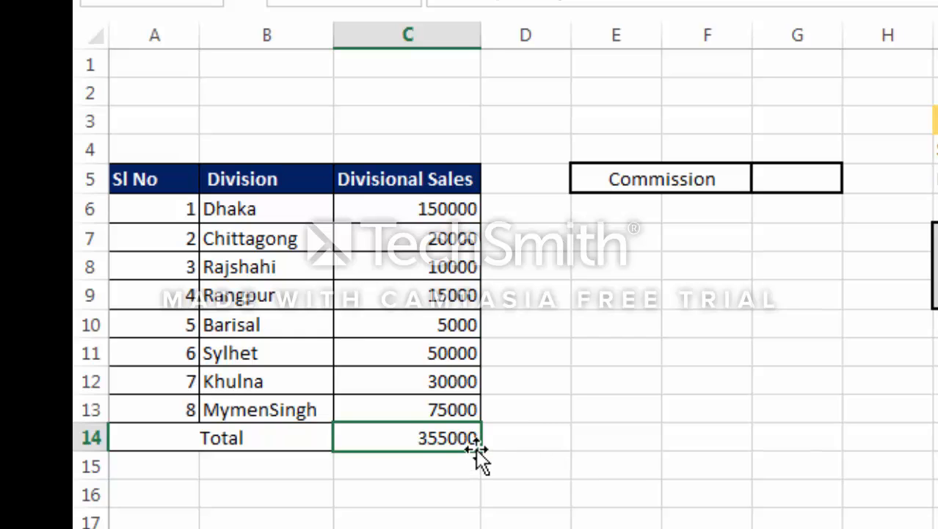
key("Delete")
left_click(550, 459)
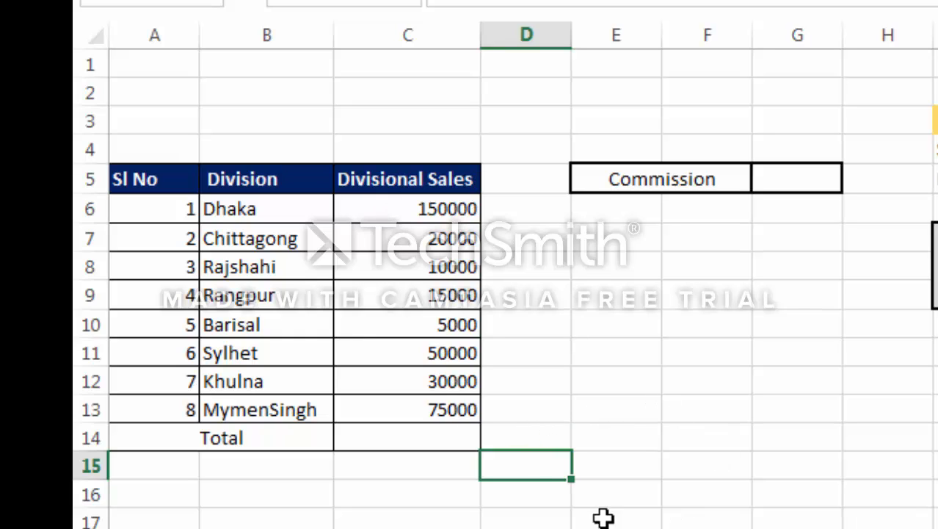
left_click(574, 410)
left_click(546, 361)
left_click(436, 436)
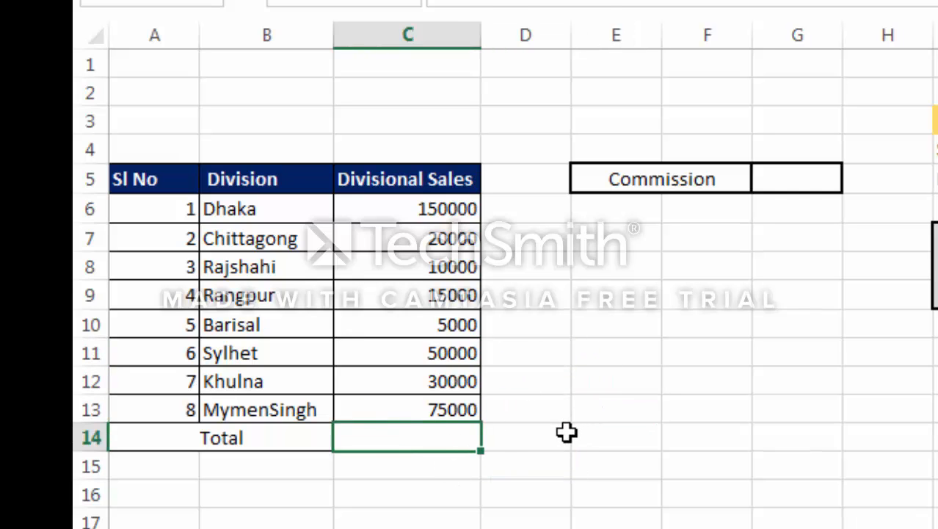
left_click(475, 511)
left_click(583, 418)
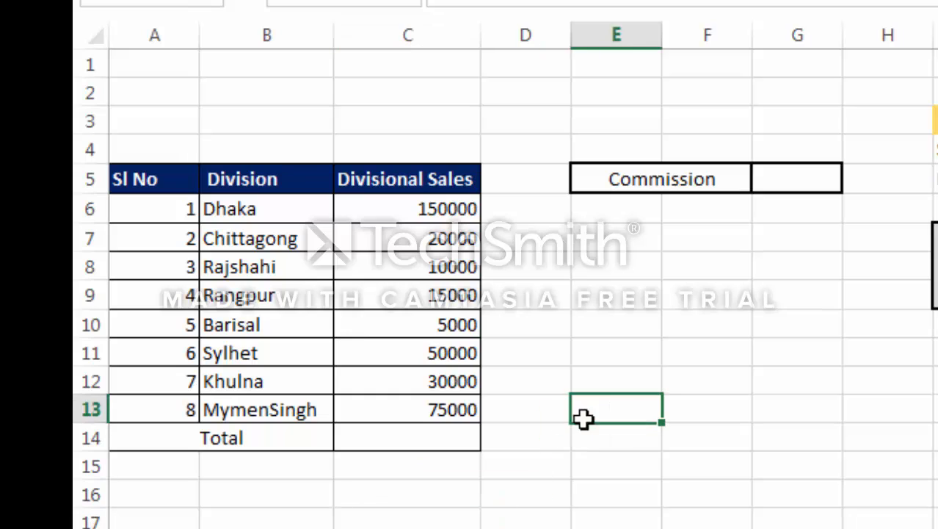
left_click(393, 439)
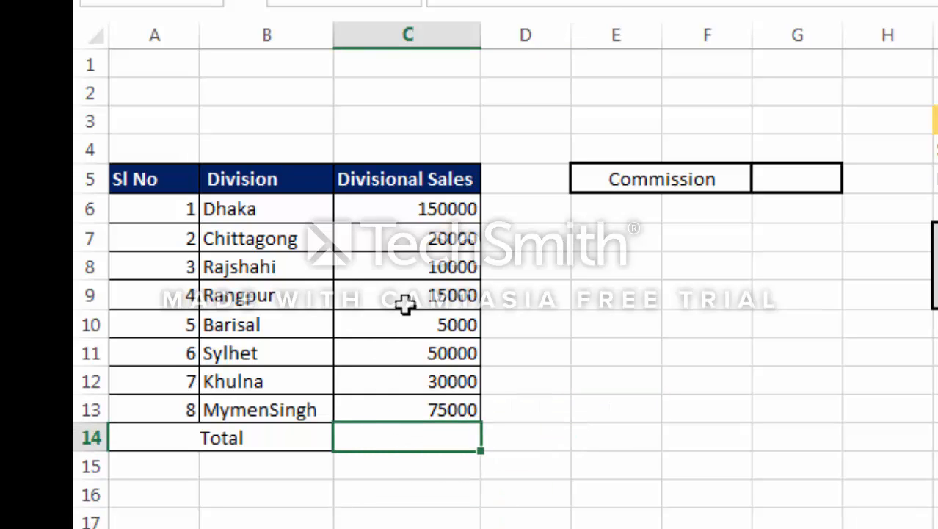
left_click(400, 492)
left_click(419, 438)
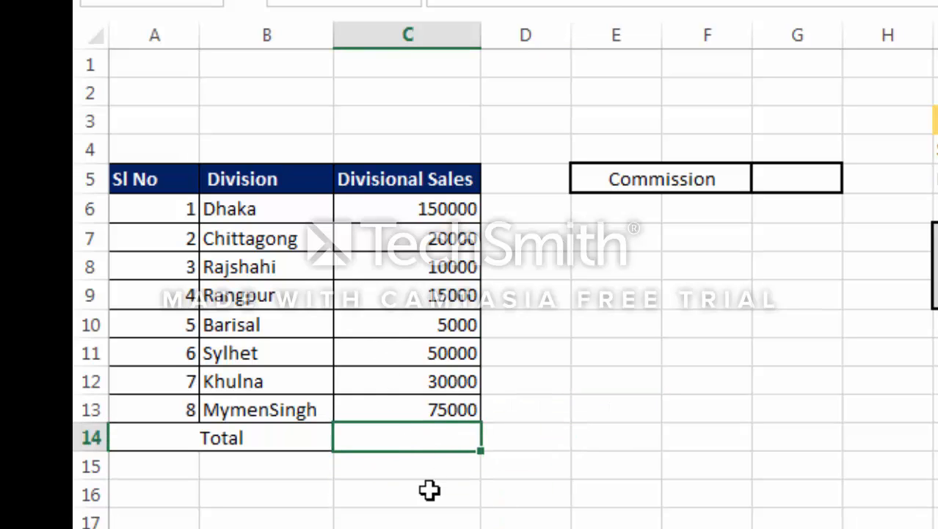
left_click(417, 472)
left_click(404, 430)
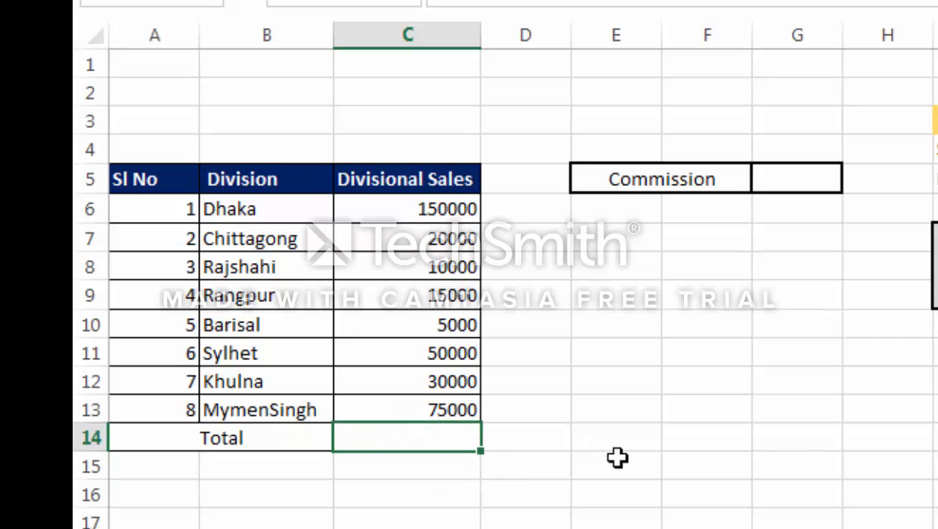
Step: Total the divisional sales in C14 with AutoSum, using =SUM(C6:C13)
key("alt+Return")
left_click(400, 527)
left_click(423, 445)
key("alt+equal")
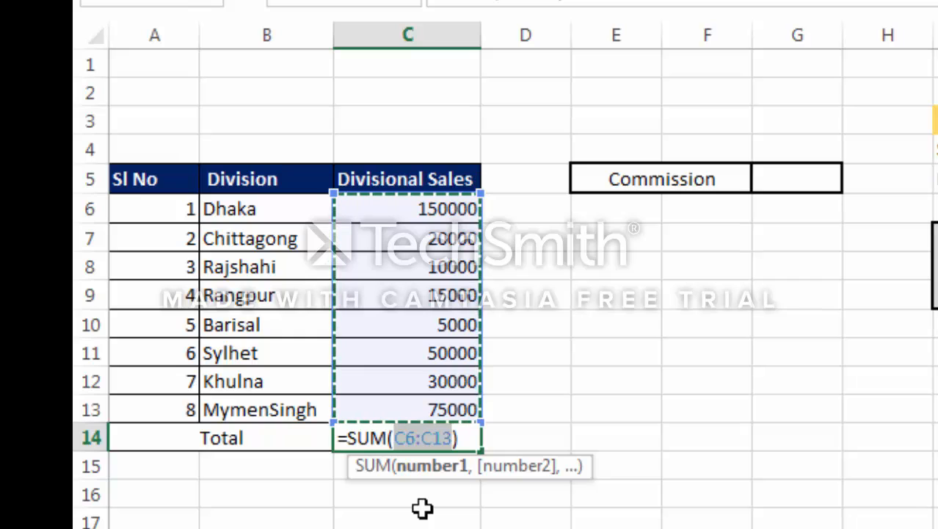
key("Return")
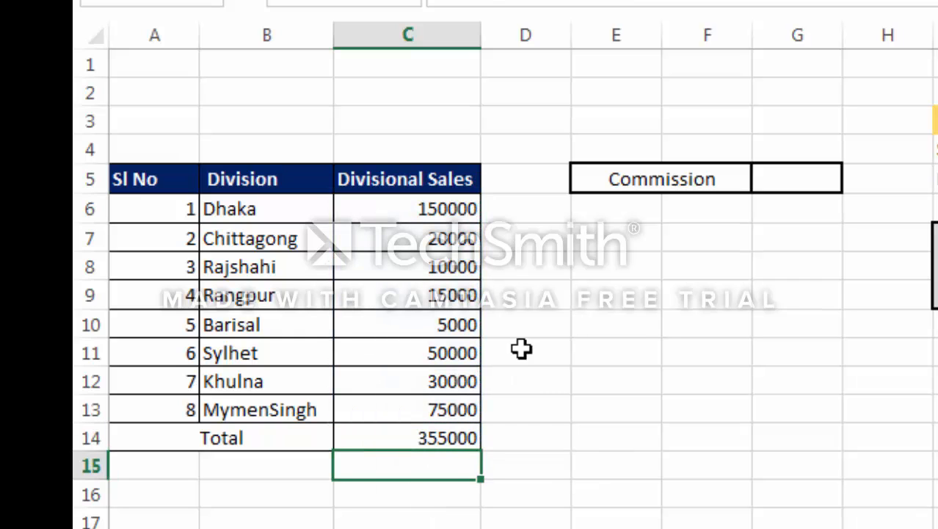
Step: Review the cell range used by the SUM formula in the total cell C14, leaving the formula as it is
left_click(408, 436)
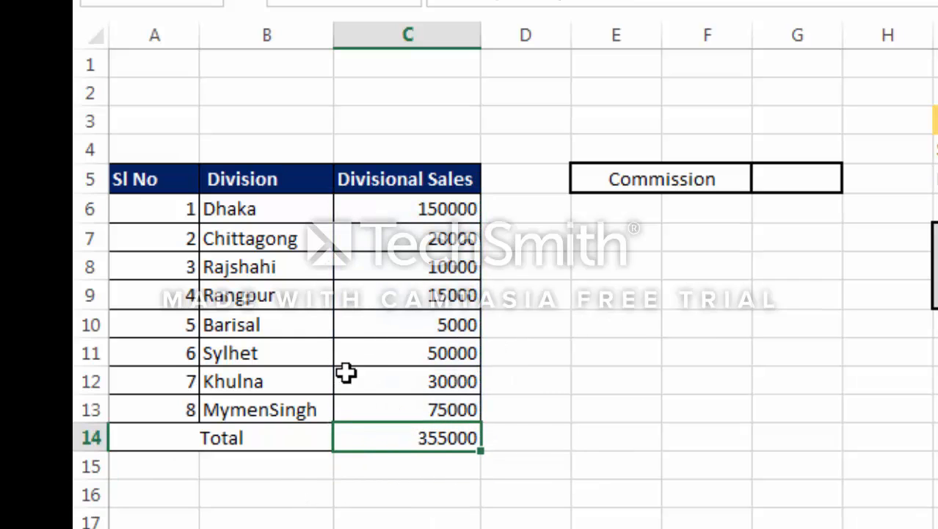
left_click(594, 468)
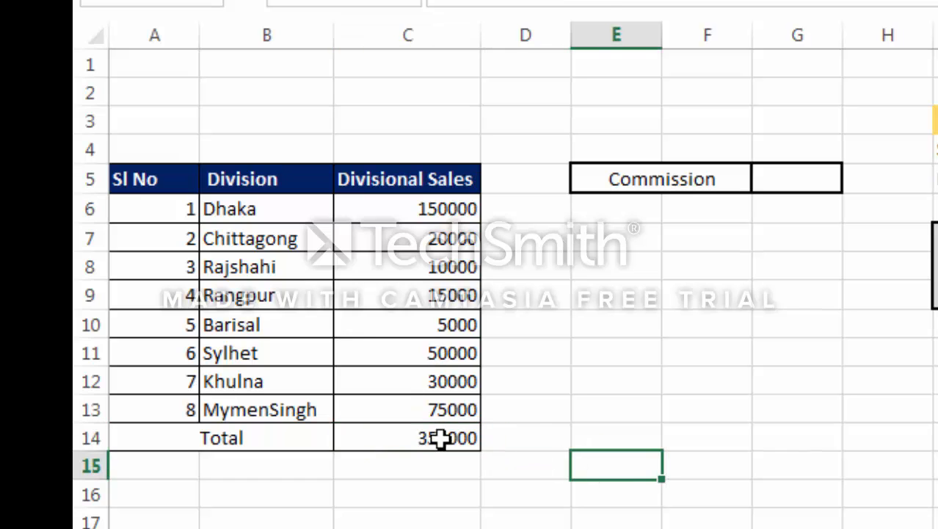
double_click(433, 436)
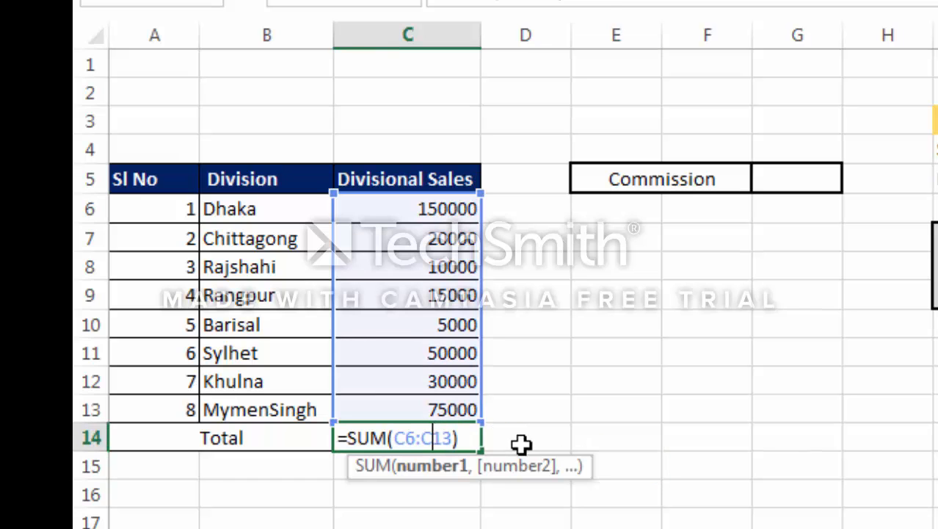
key("Escape")
left_click(580, 444)
left_click(439, 438)
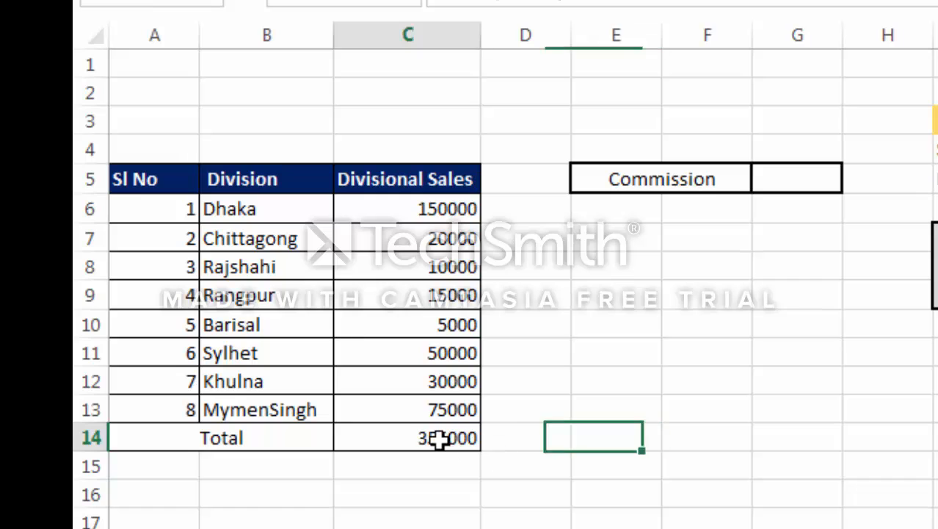
double_click(439, 438)
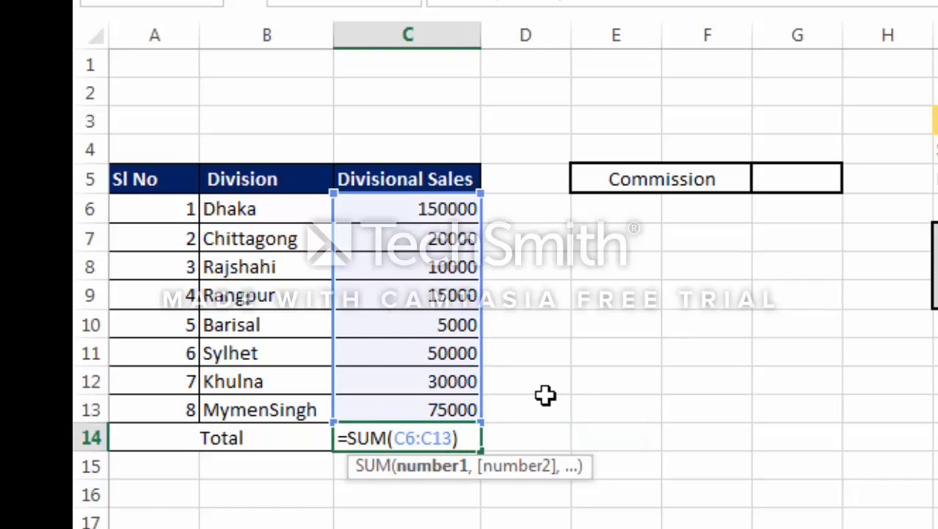
key("Escape")
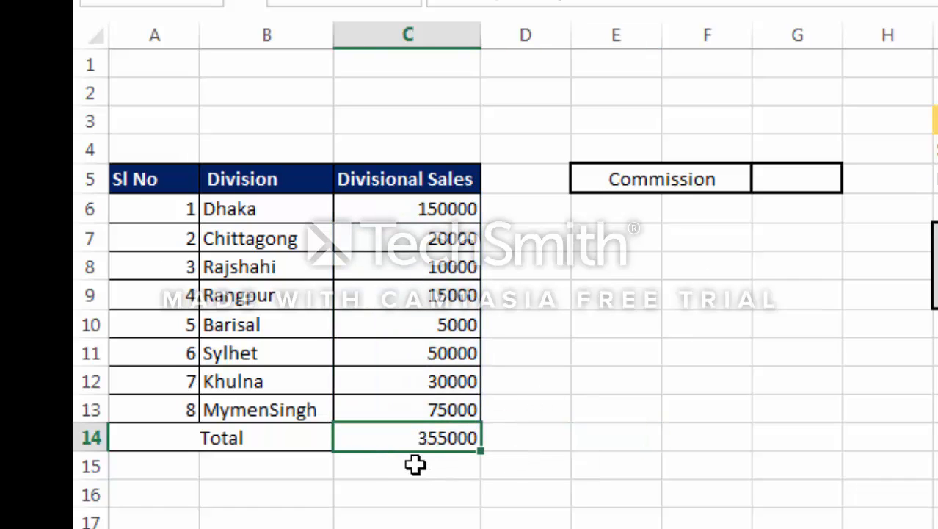
left_click(601, 487)
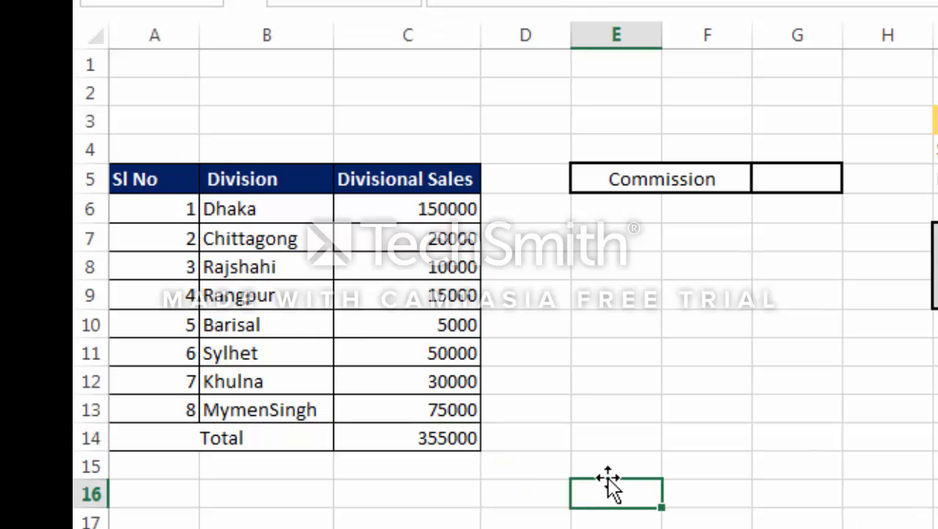
Step: Examine the commission problem statement together with the total sales cell and the empty commission result cell G5
left_click(936, 266)
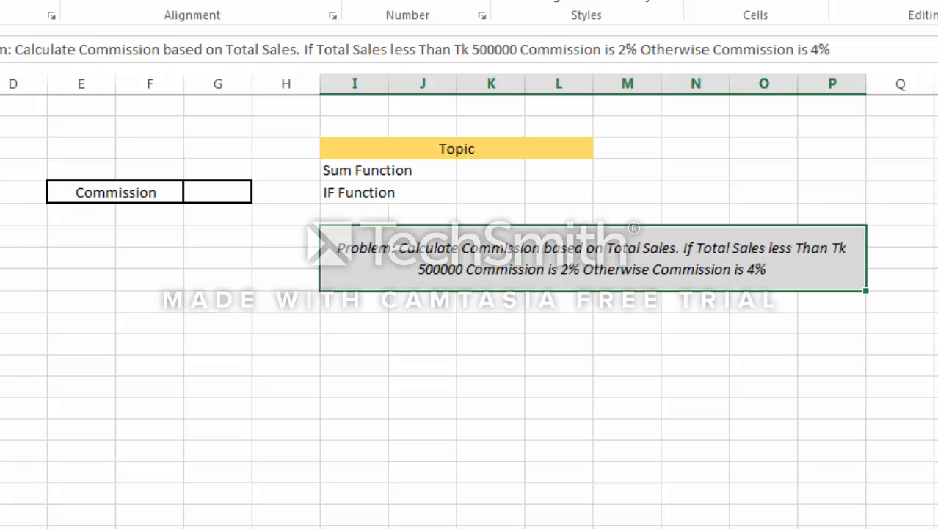
left_click(0, 386)
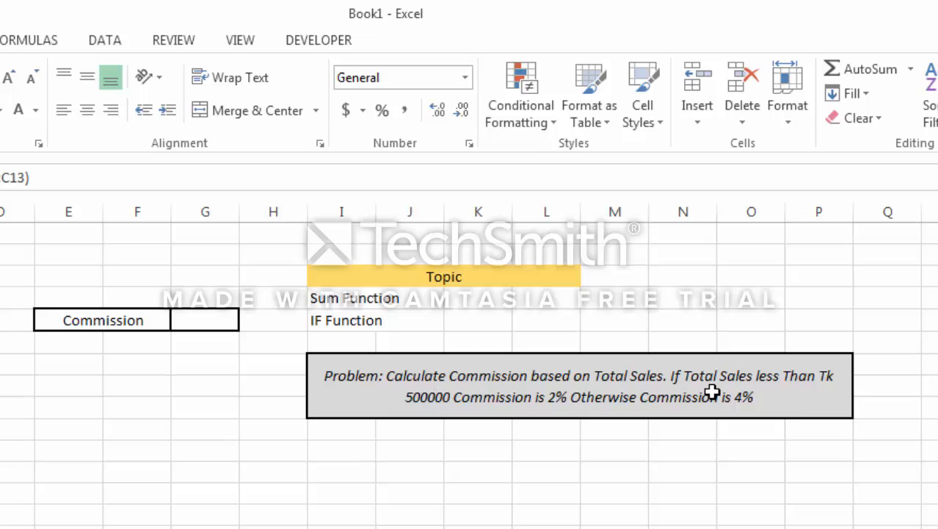
left_click(207, 315)
left_click(199, 346)
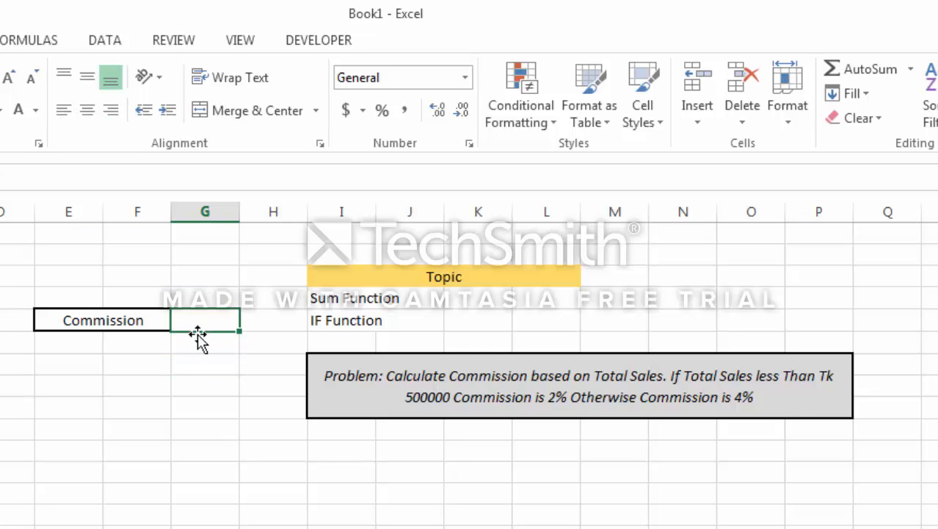
left_click(209, 327)
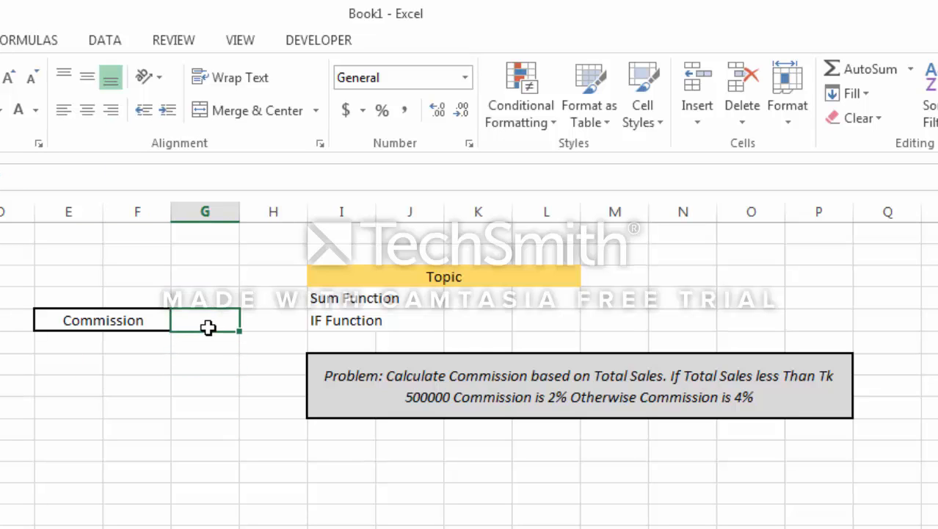
left_click(206, 369)
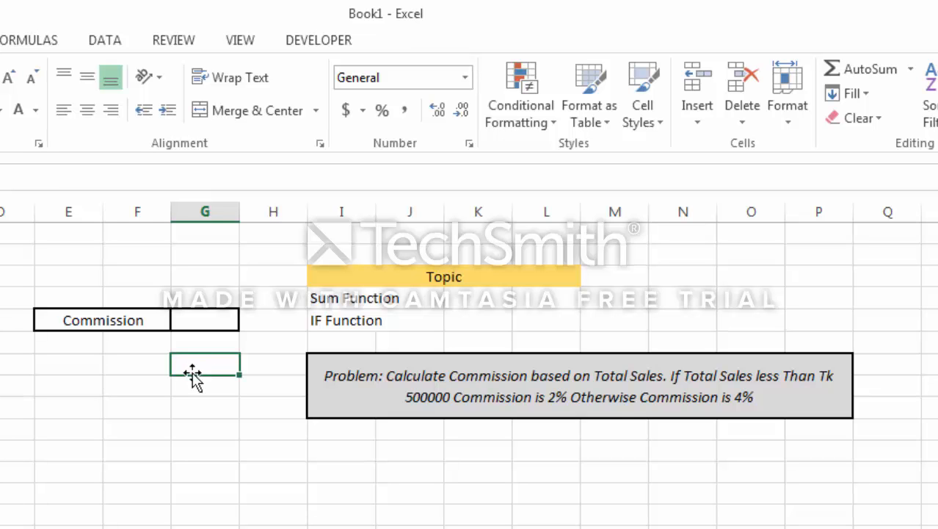
left_click(112, 393)
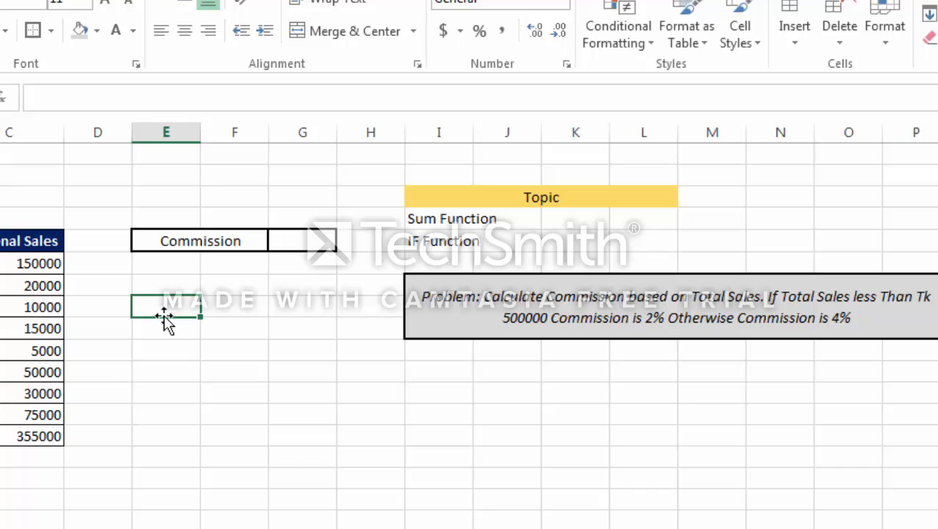
left_click(189, 411)
left_click(163, 326)
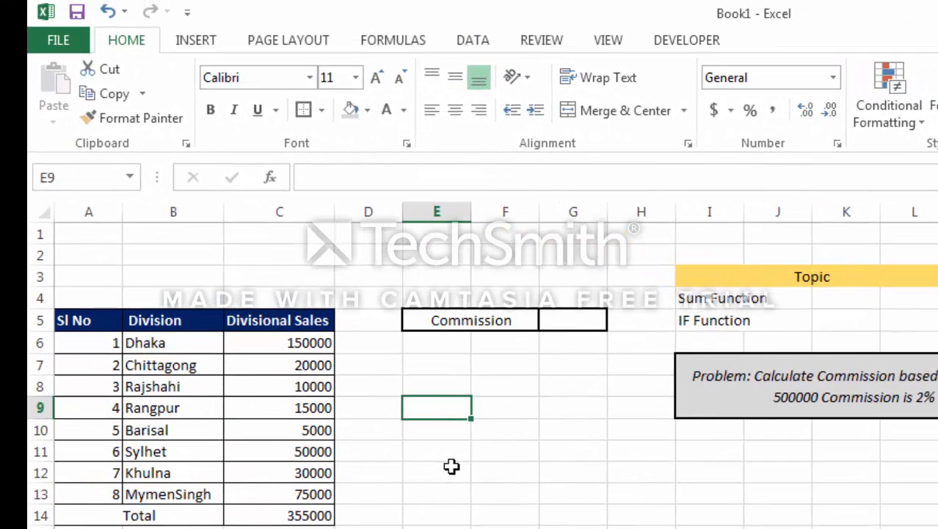
type("=if")
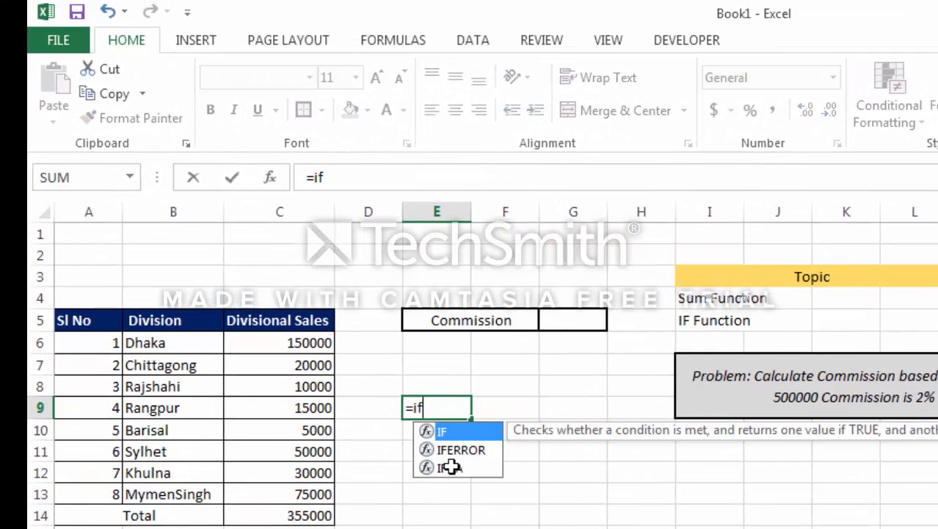
key("Tab")
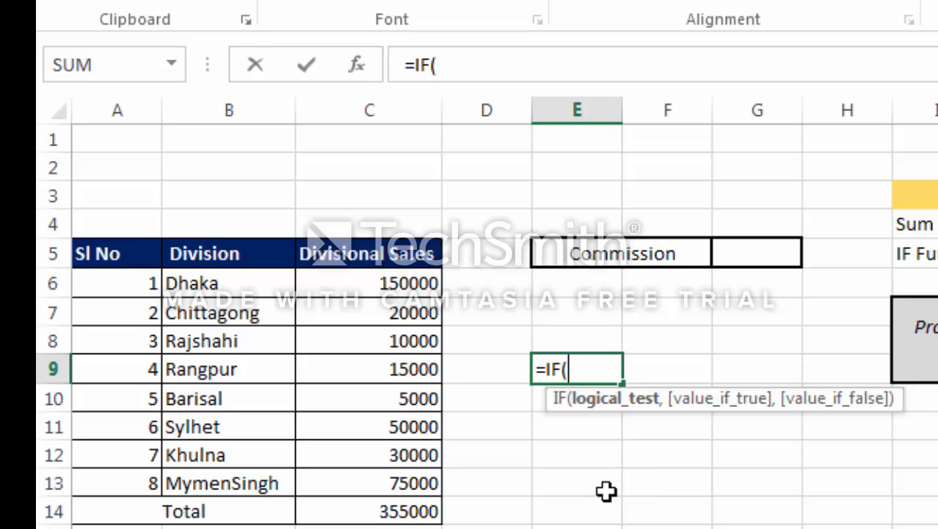
key("Escape")
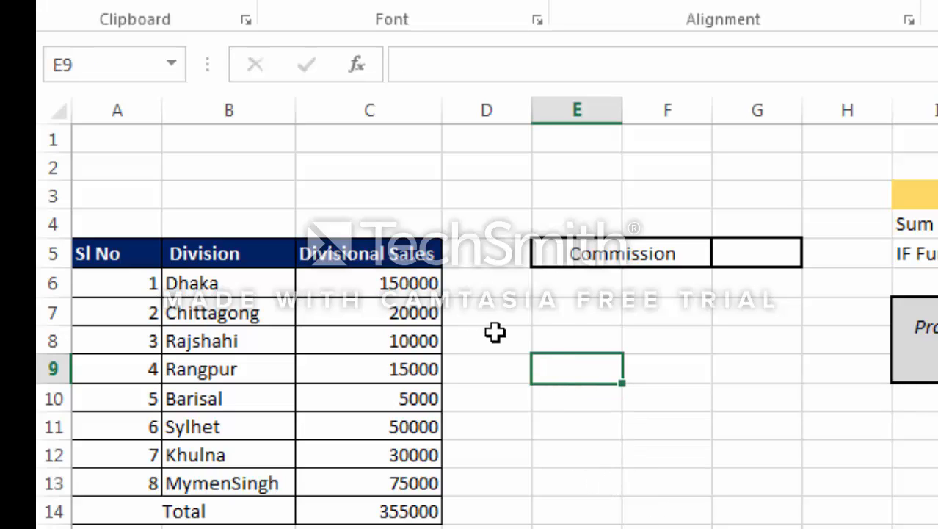
Step: Enter the sample value 5 in cell D7
left_click(507, 319)
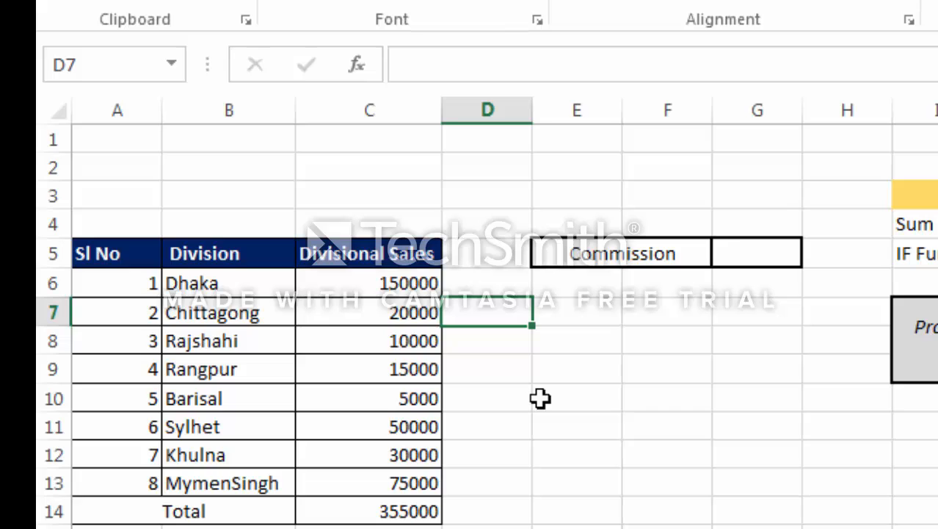
type("5")
key("Return")
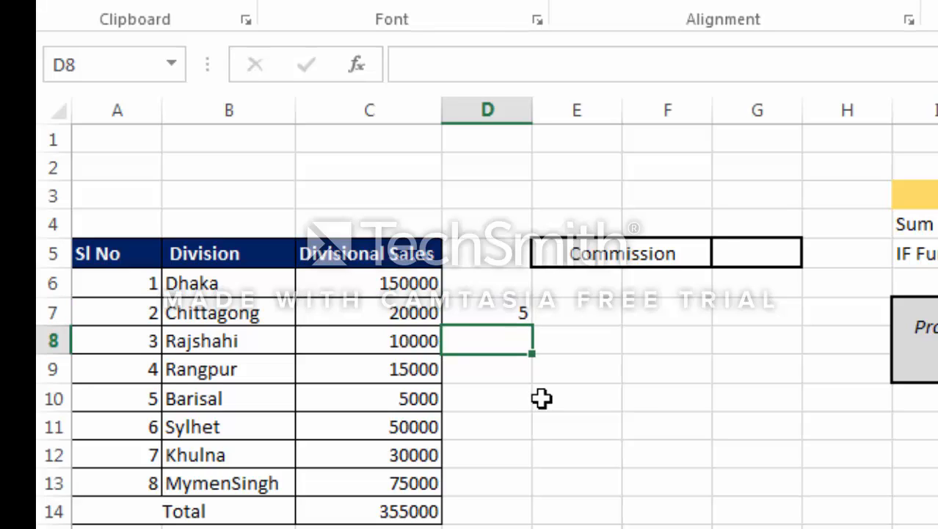
Step: Enter the formula =IF(D7=5,"Yes","No") in cell E7 to test the sample value
left_click(589, 311)
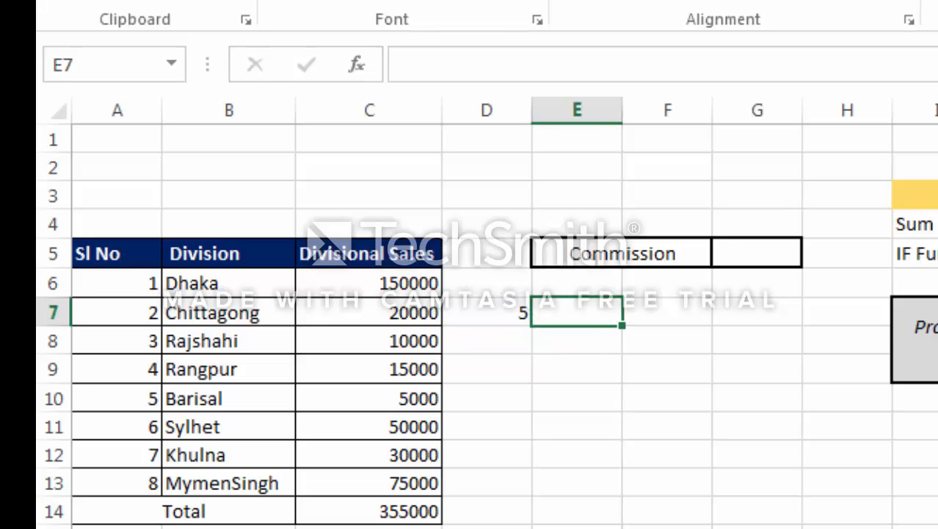
type("=if")
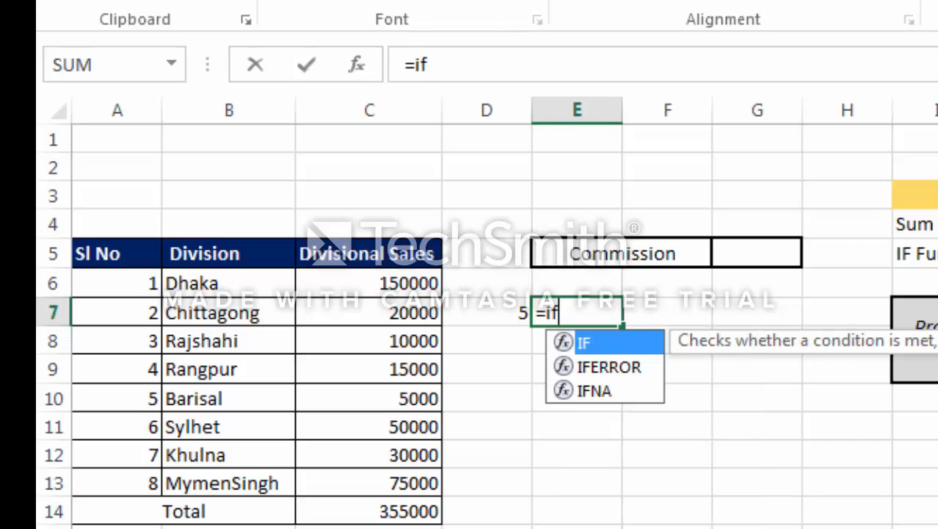
key("Tab")
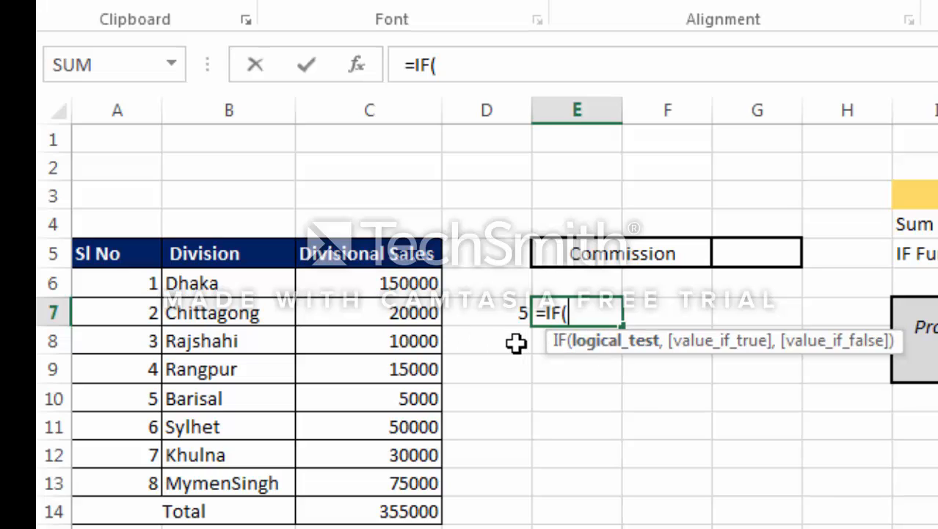
left_click(507, 315)
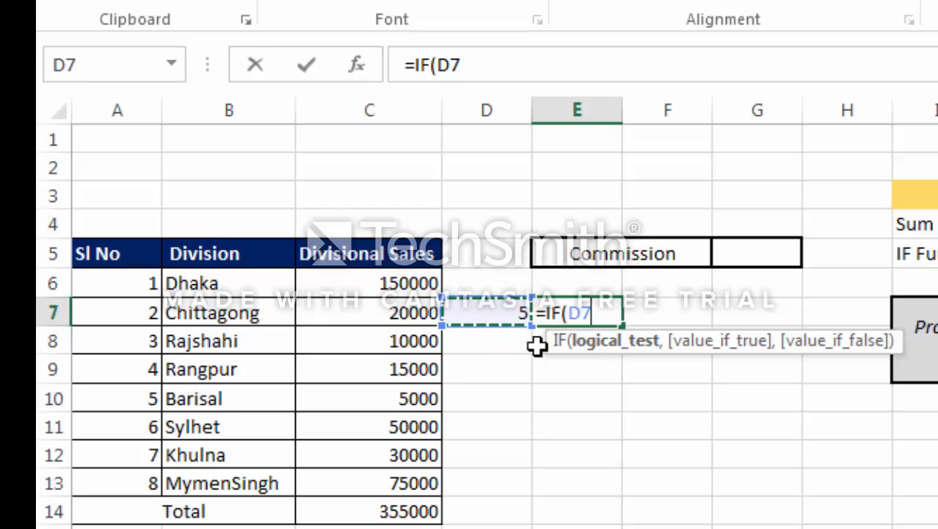
type("=")
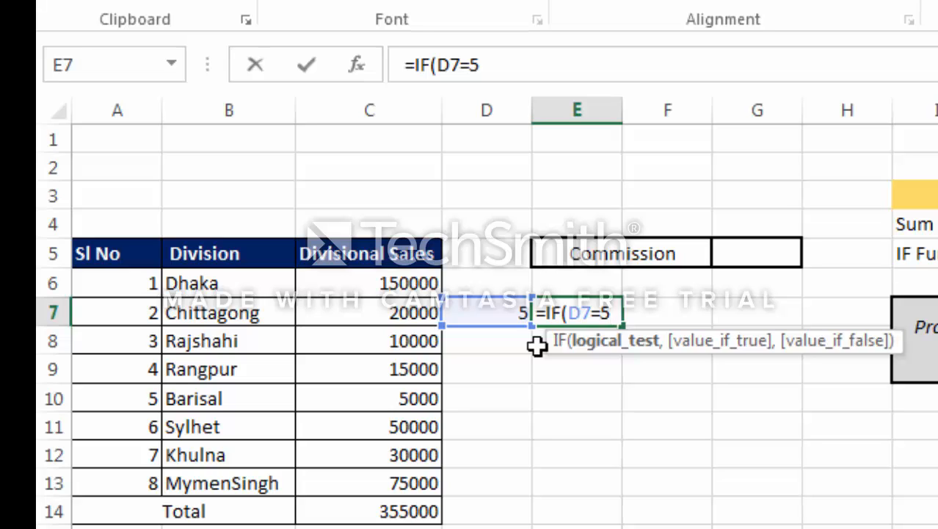
type("5,")
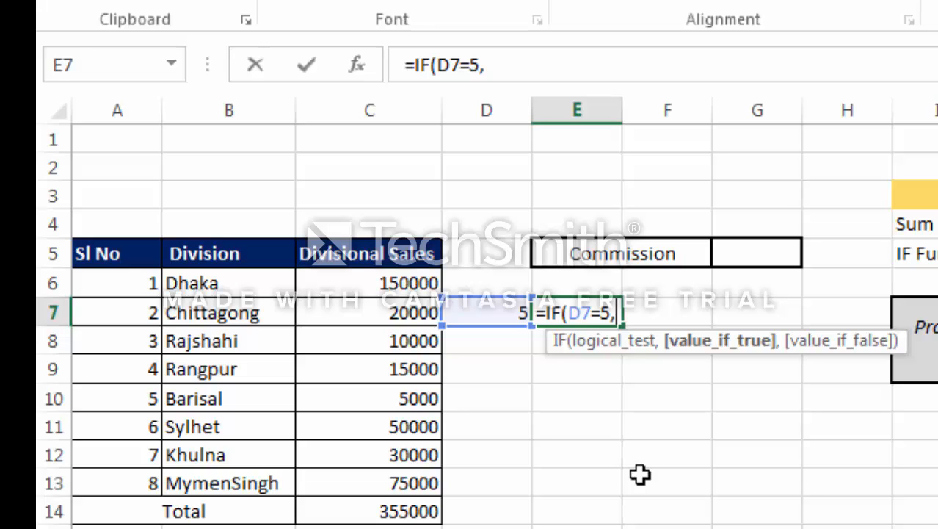
type("\"Y")
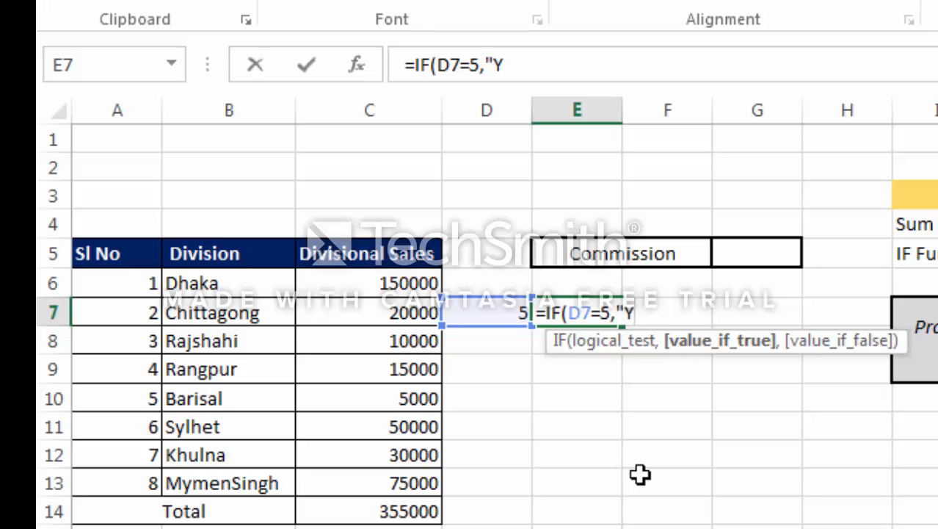
type("es\"")
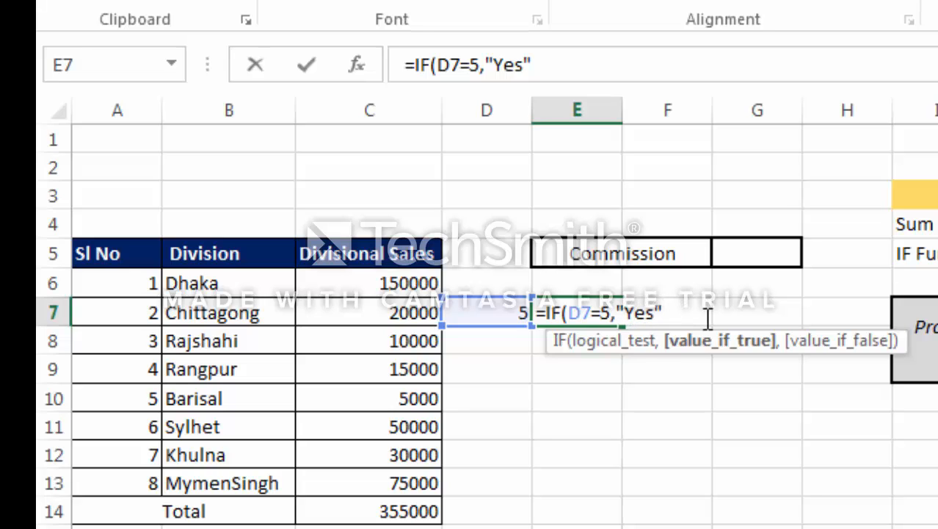
type(",")
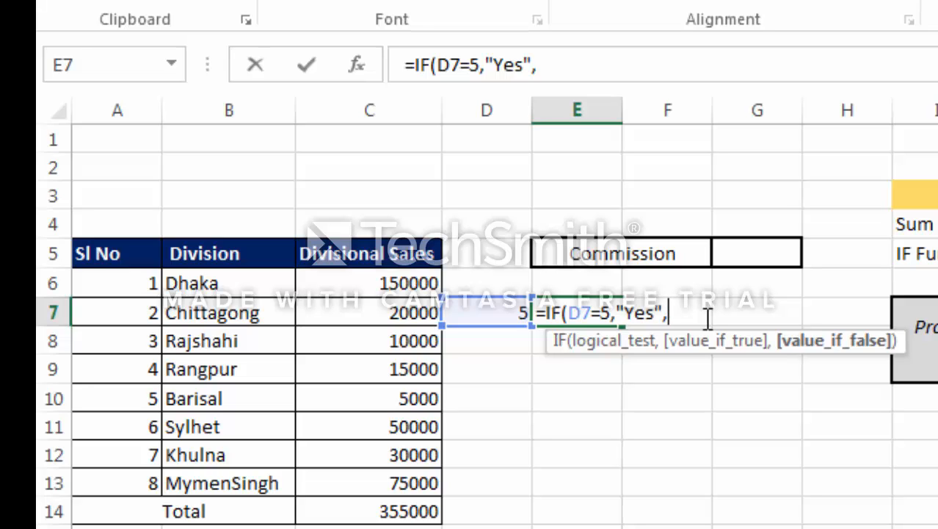
type("\"N")
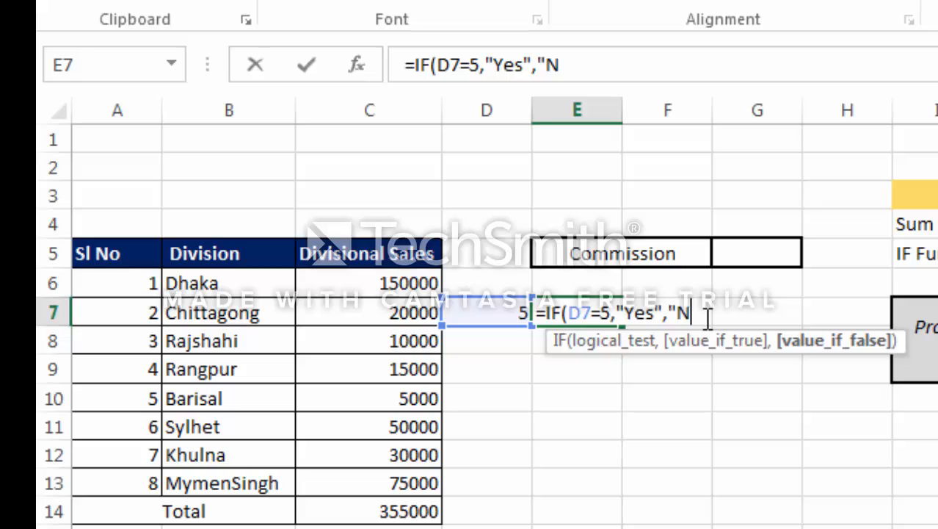
type("o\"")
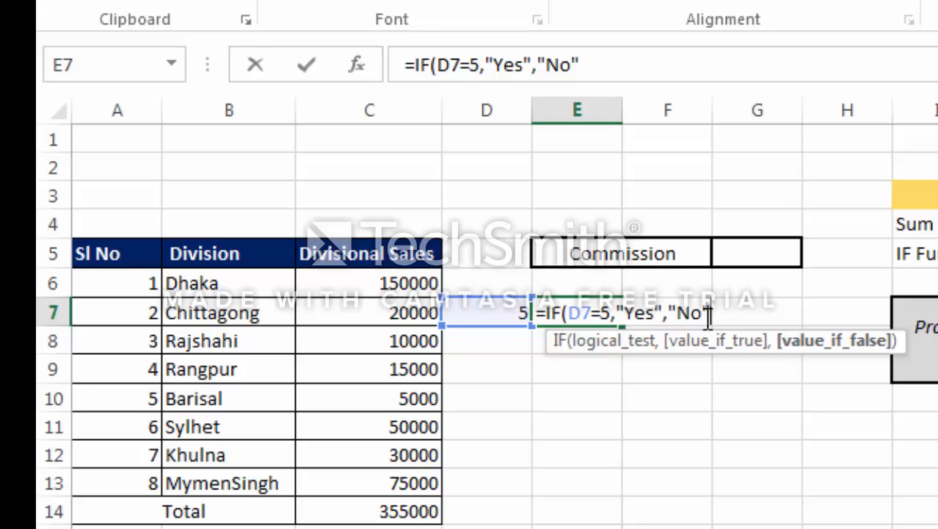
type(")")
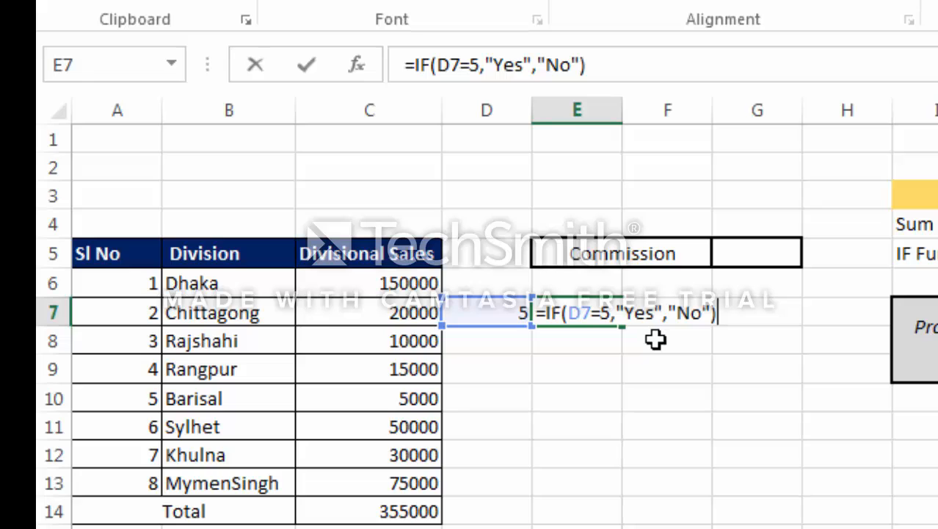
key("ctrl+Return")
key("Return")
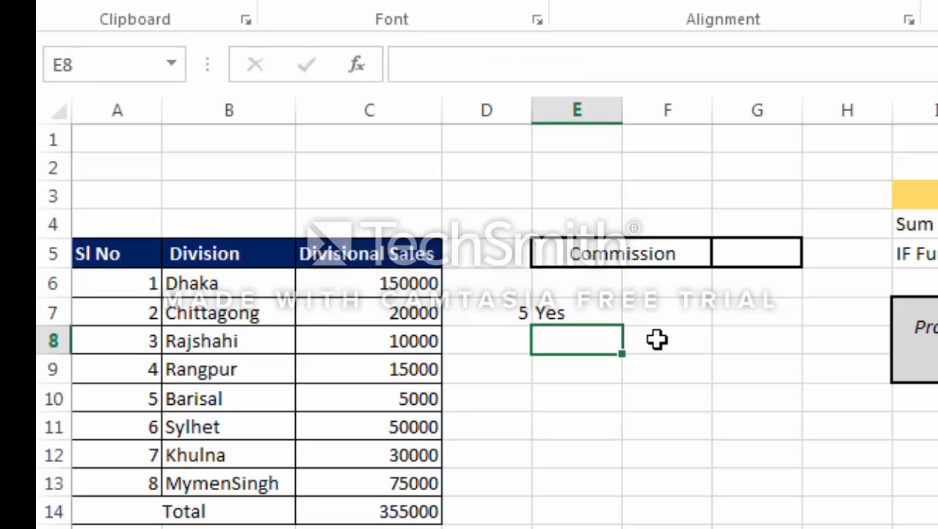
Step: Evaluate only the logical test D7=5 inside the E7 formula, then restore the expression and keep the formula as it was
left_click(552, 312)
double_click(550, 311)
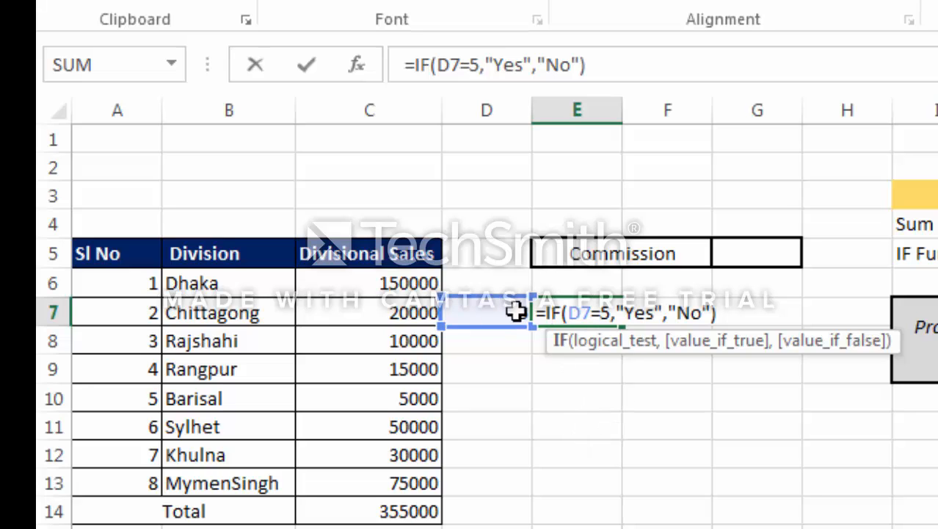
left_click(626, 344)
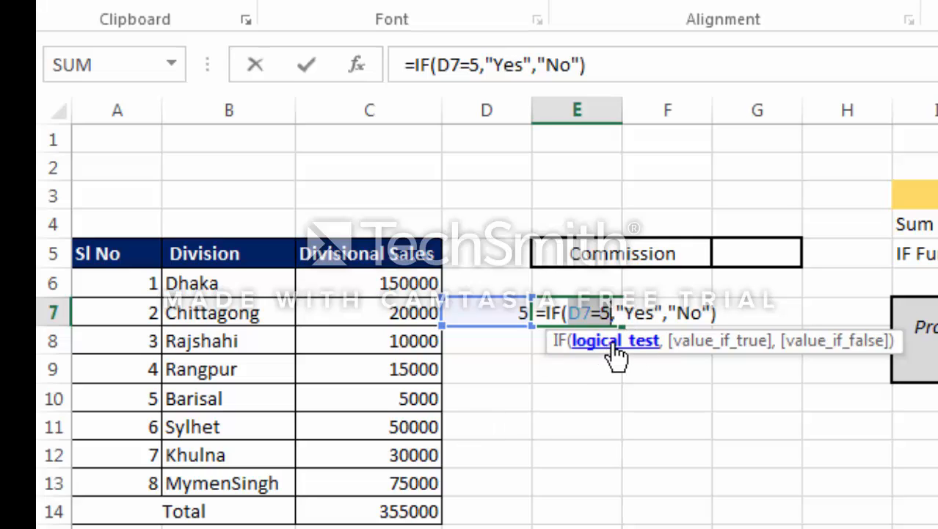
key("F9")
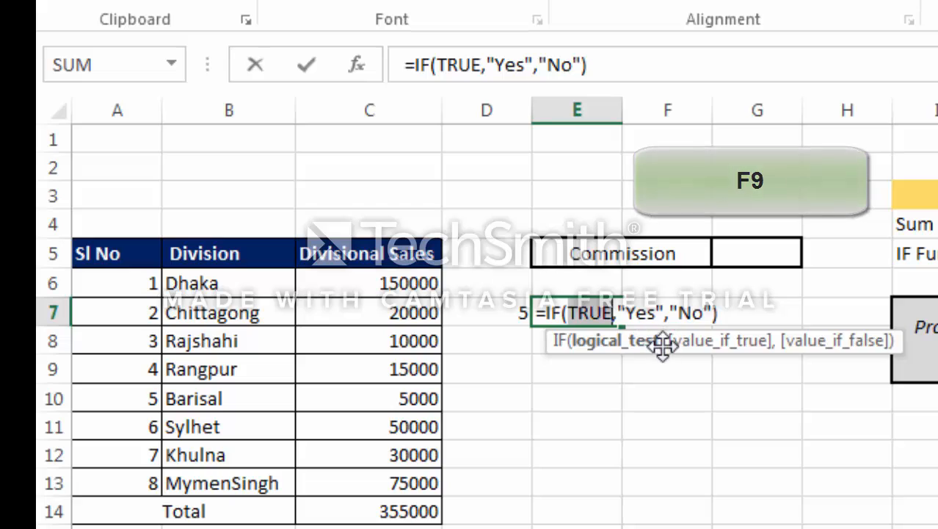
key("ctrl+z")
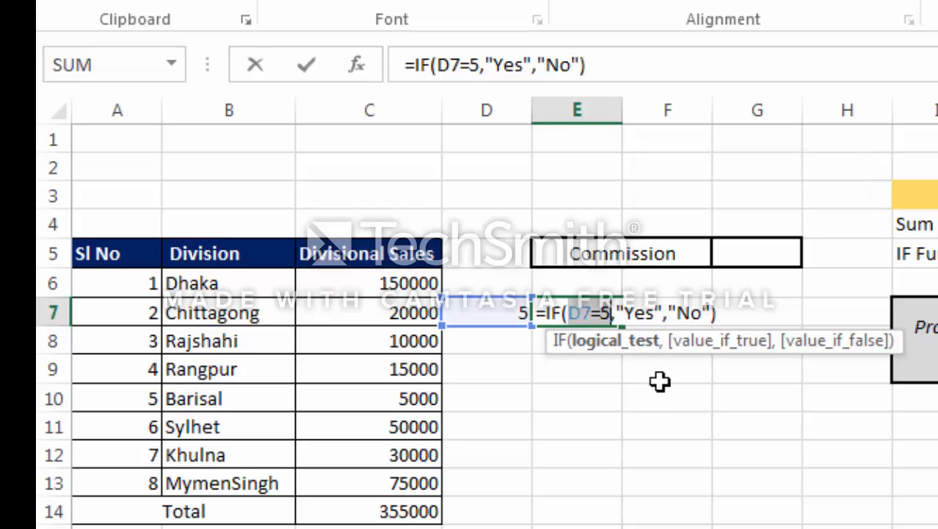
key("Return")
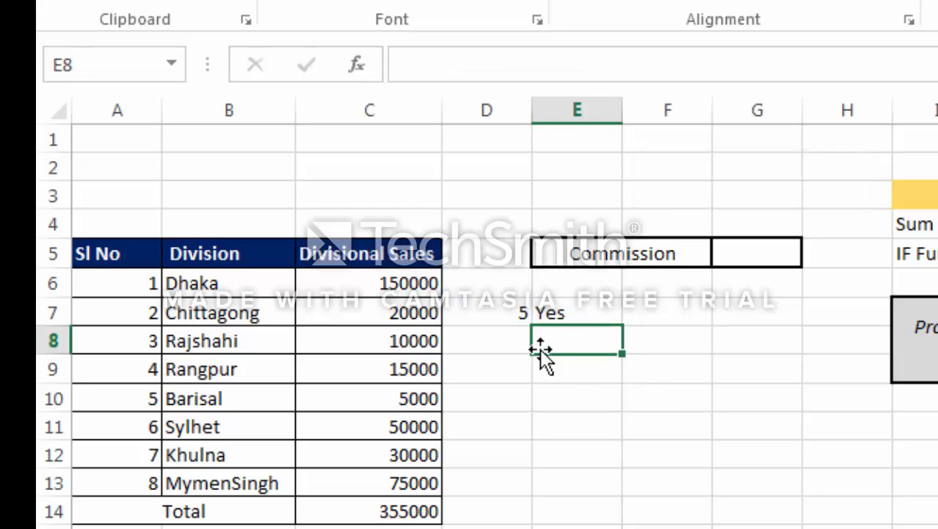
left_click(570, 314)
left_click(590, 370)
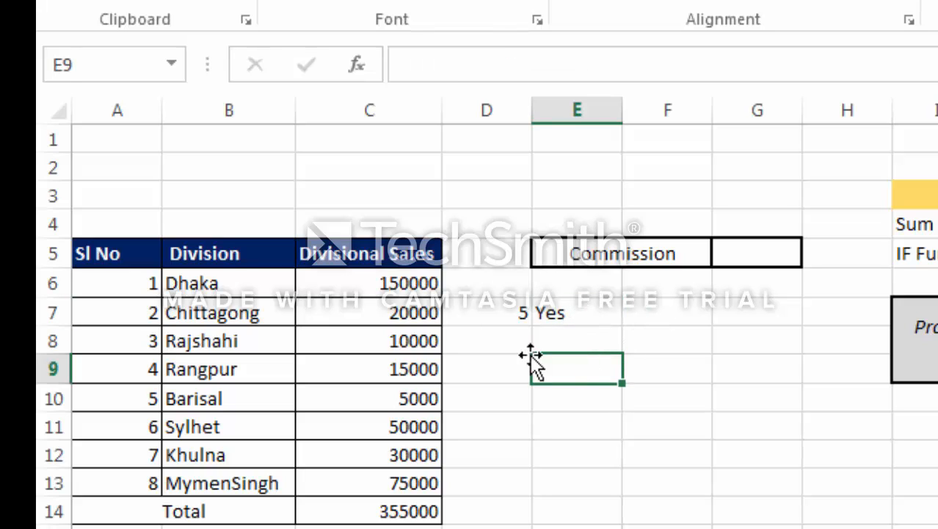
Step: Change the sample value in cell D7 to 6
left_click(497, 308)
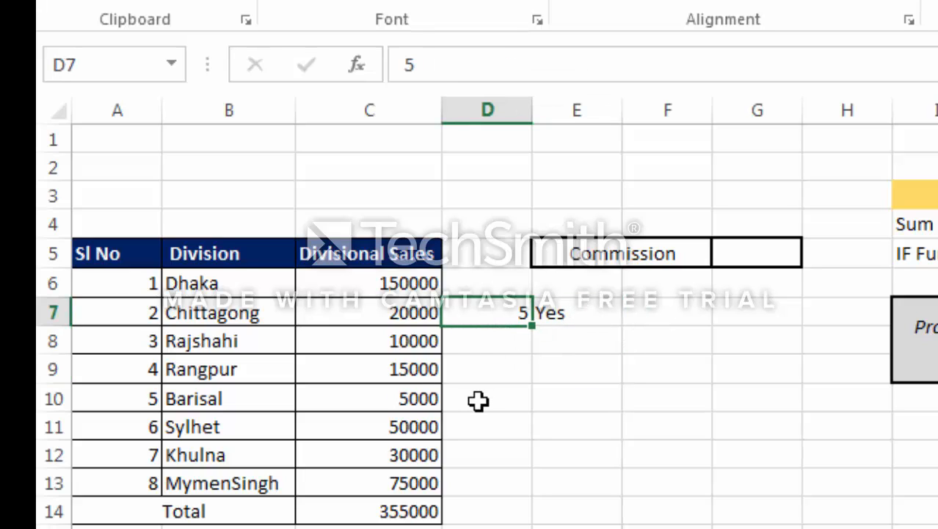
type("6")
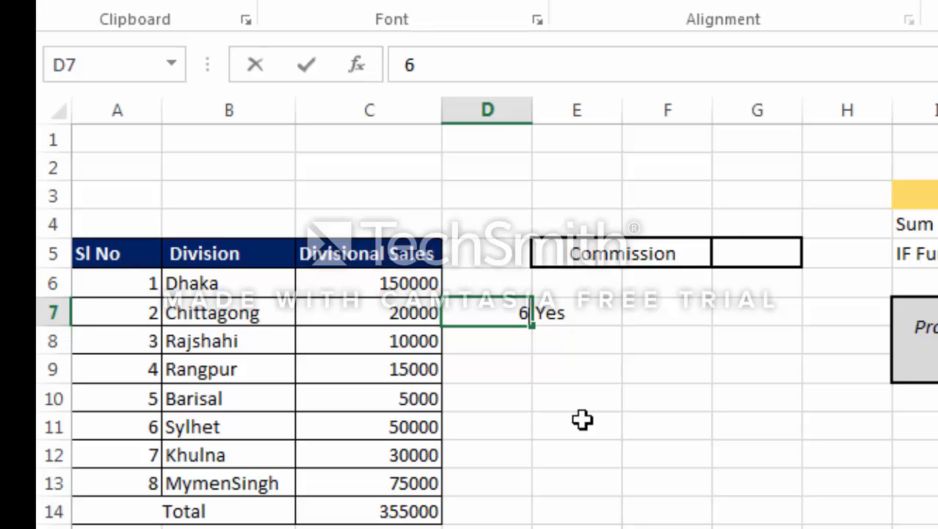
key("Return")
Step: Evaluate the logical test in the E7 formula against the new sample value, then cancel the edit
double_click(558, 316)
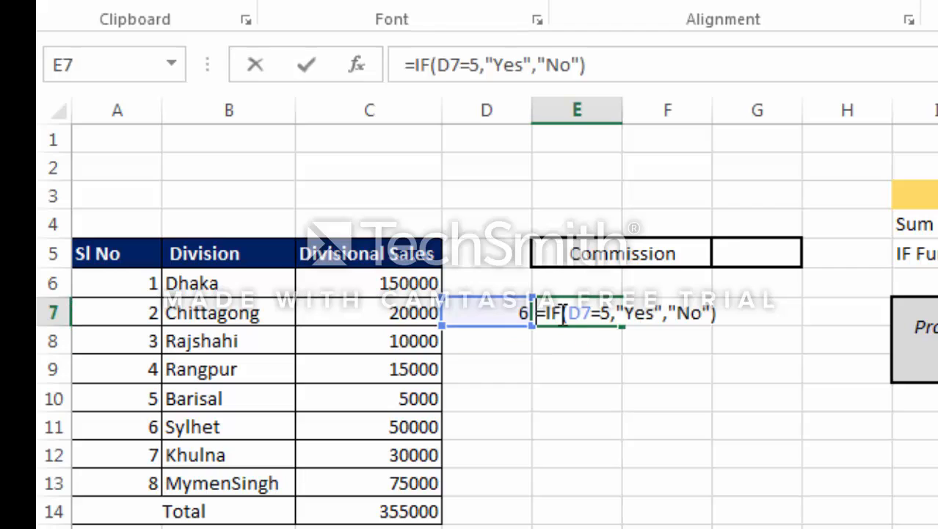
left_click(615, 345)
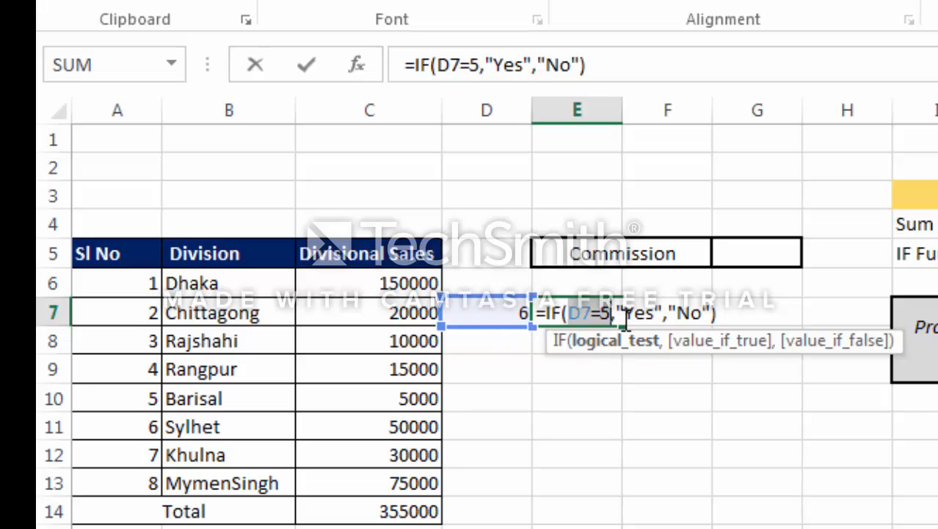
key("F9")
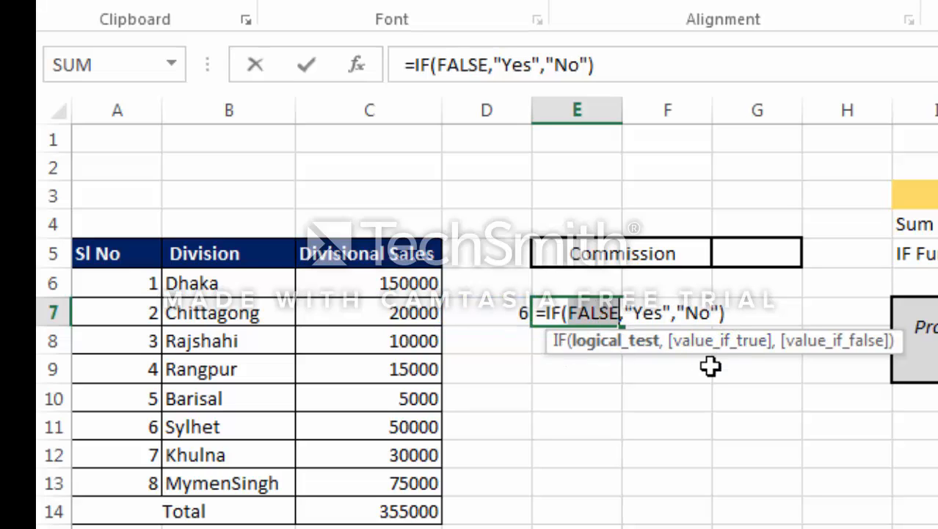
key("Escape")
left_click(560, 380)
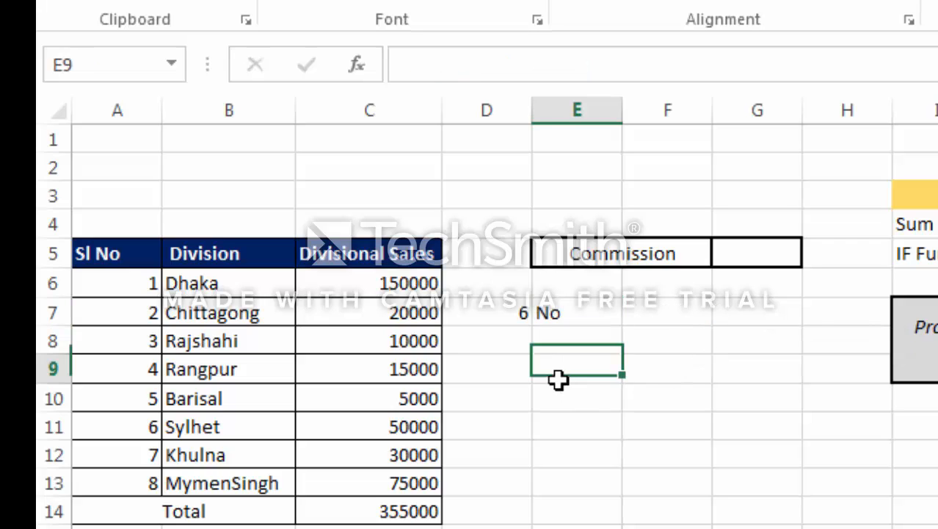
Step: Review the E7 IF formula's logical test argument alongside the sample value in D7, leaving the formula as it is
left_click(549, 314)
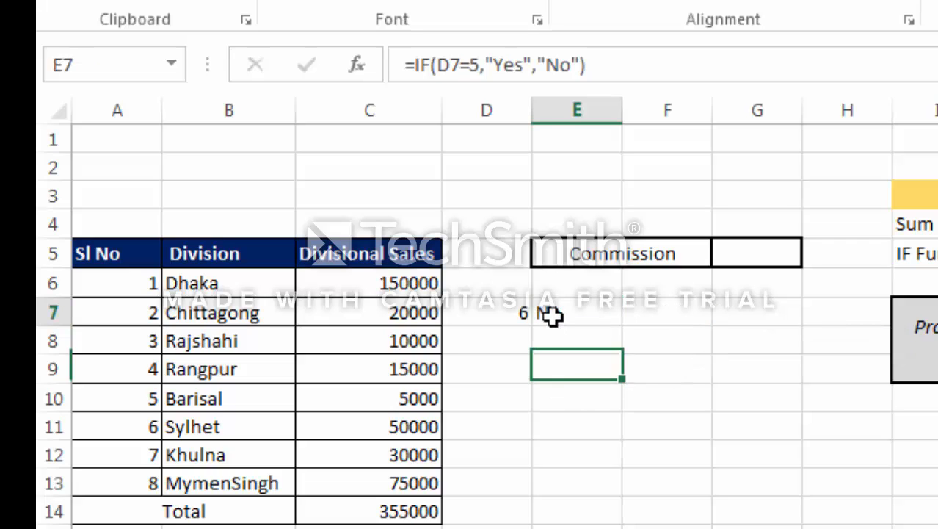
left_click(514, 314)
double_click(566, 314)
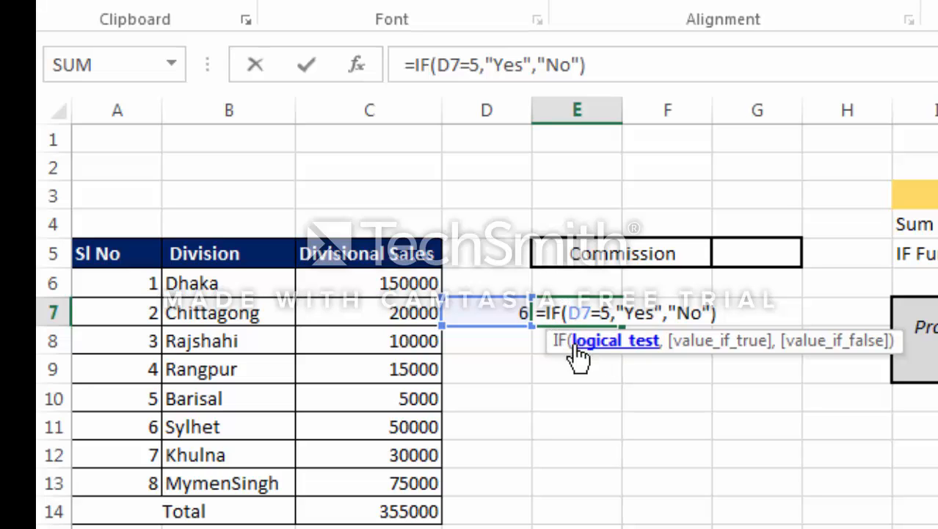
left_click(610, 343)
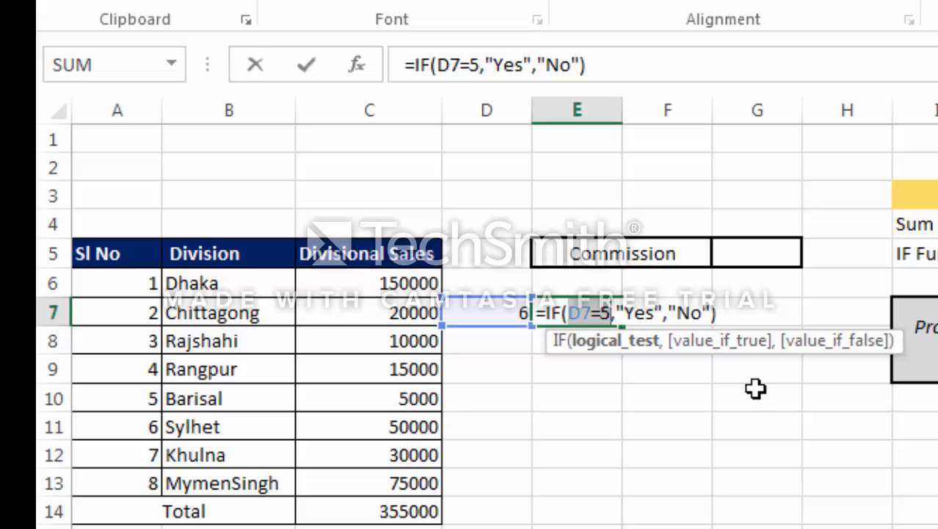
key("ctrl+Return")
left_click(522, 403)
left_click(590, 316)
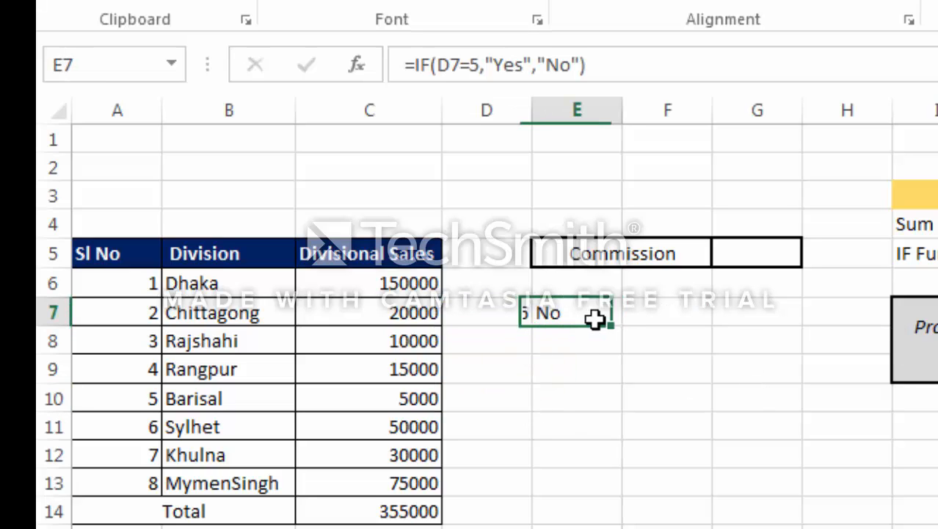
Step: Clear the sample value in D7 and the practice IF formula in E7
left_click(523, 314)
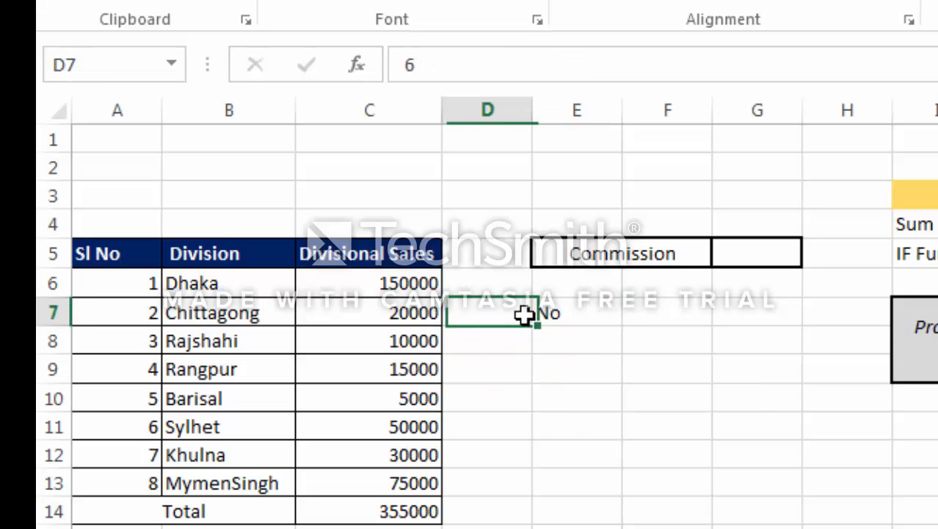
key("Delete")
left_click(565, 322)
key("Delete")
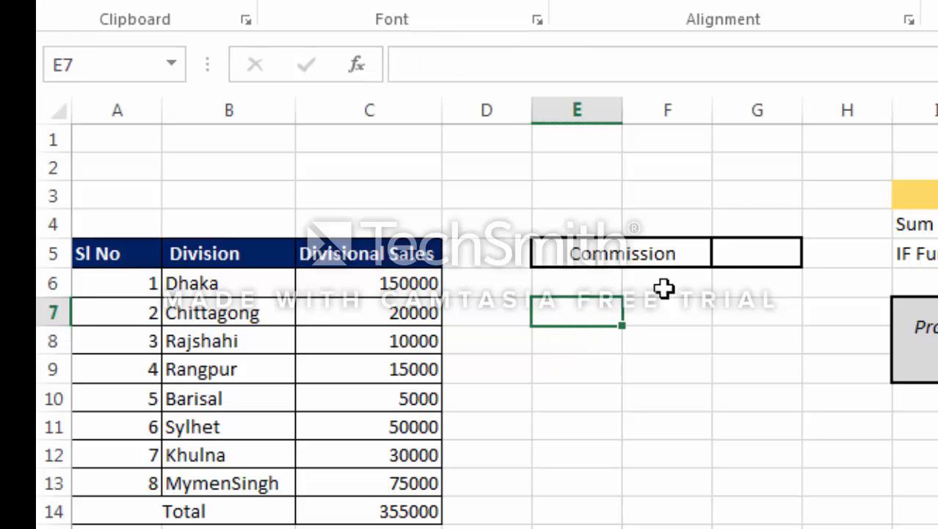
Step: Enter the formula =IF(C14<500000,.02,.04) in G5 to pick the commission rate from total sales
left_click(770, 257)
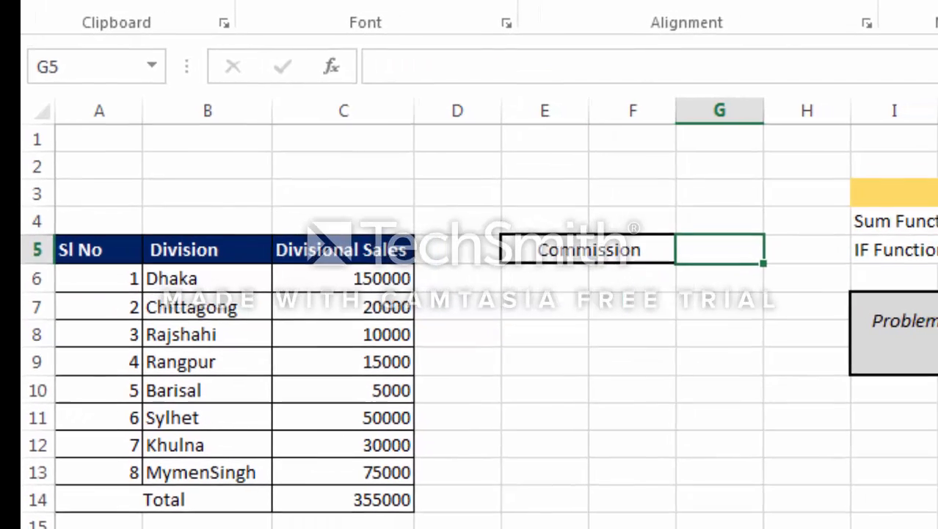
type("=")
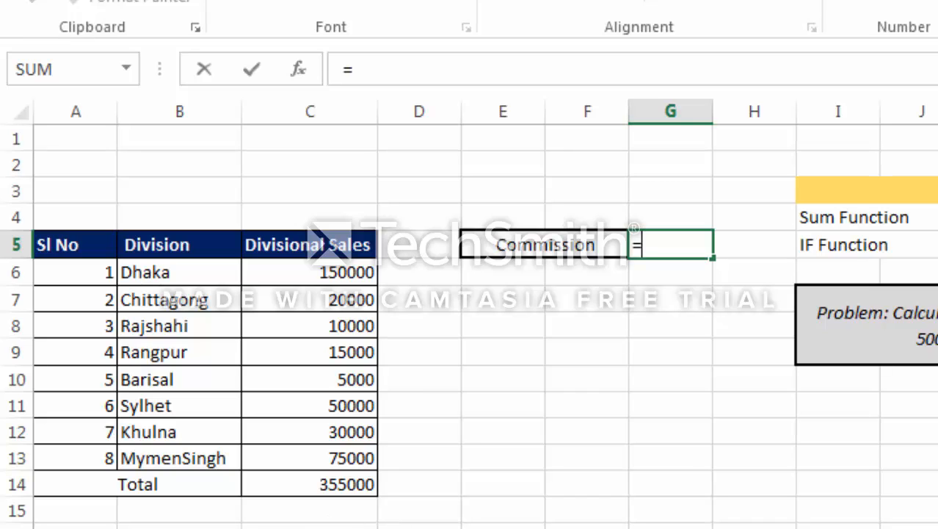
type("if")
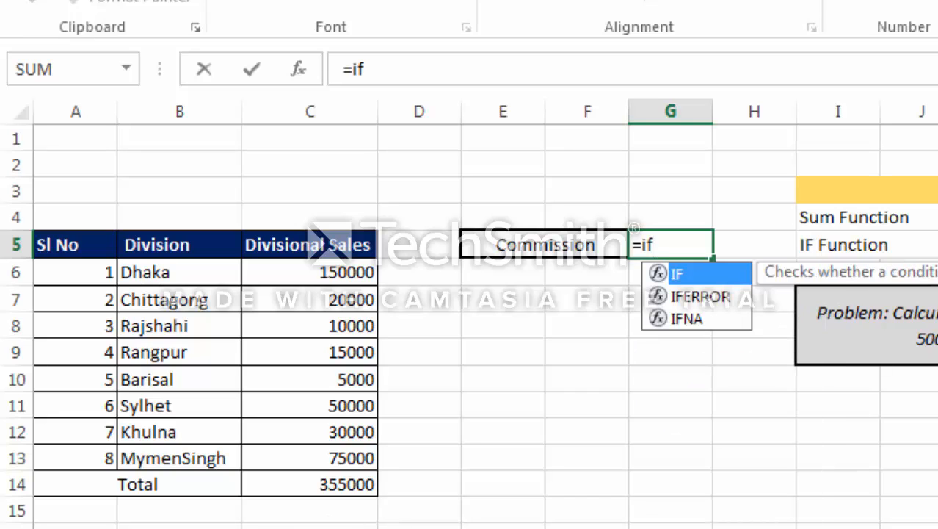
key("Tab")
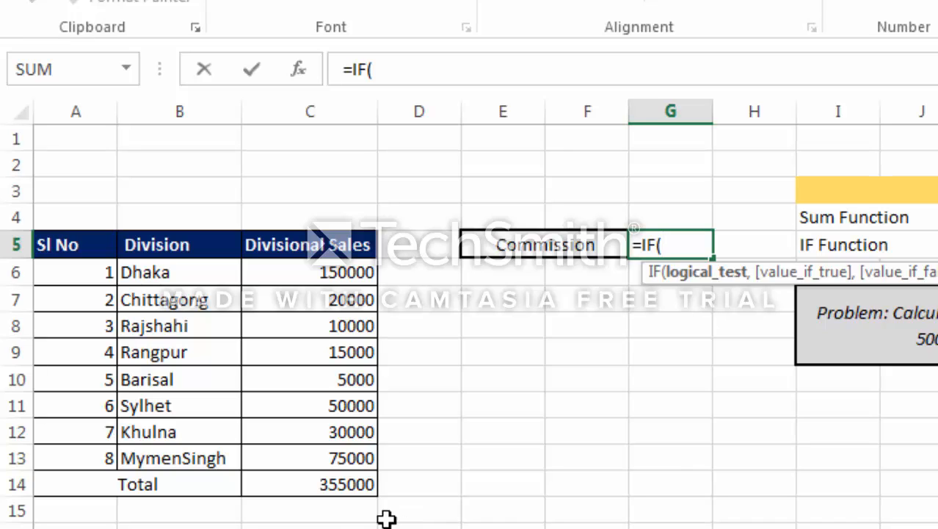
left_click(342, 491)
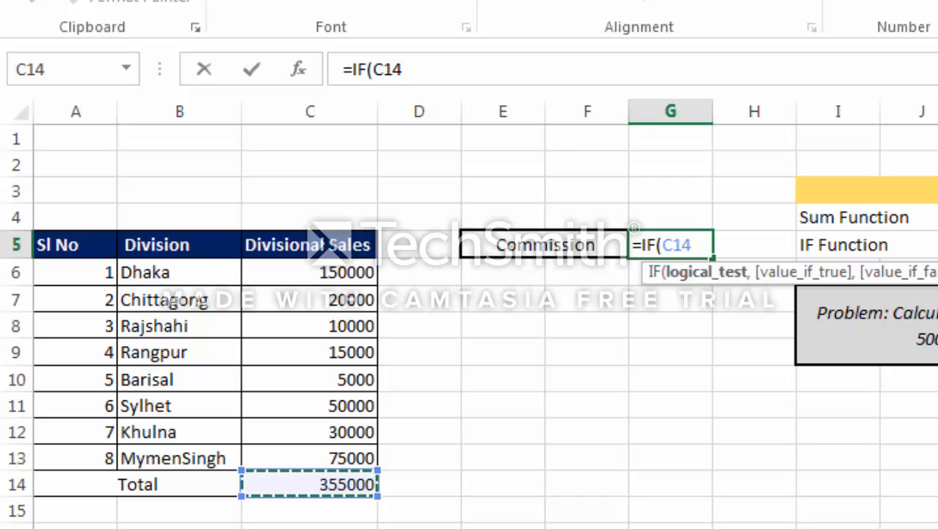
type("<")
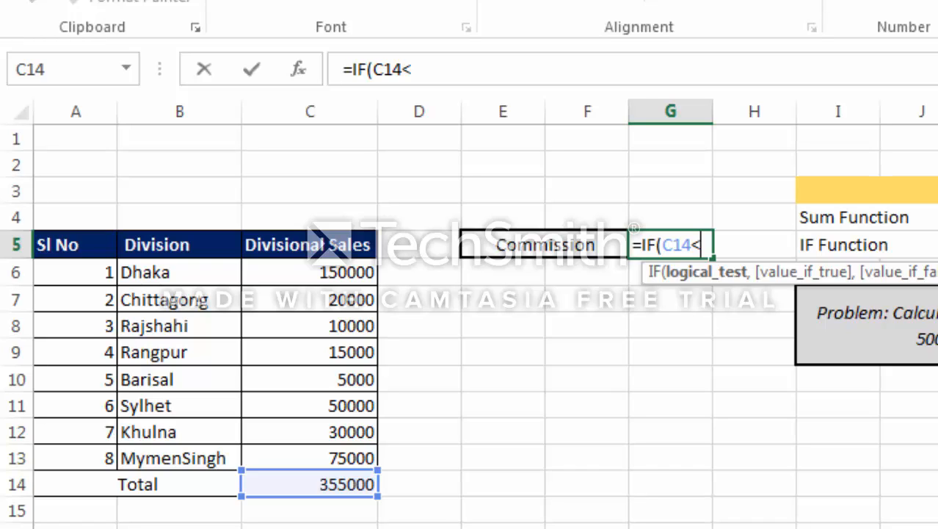
type("500000")
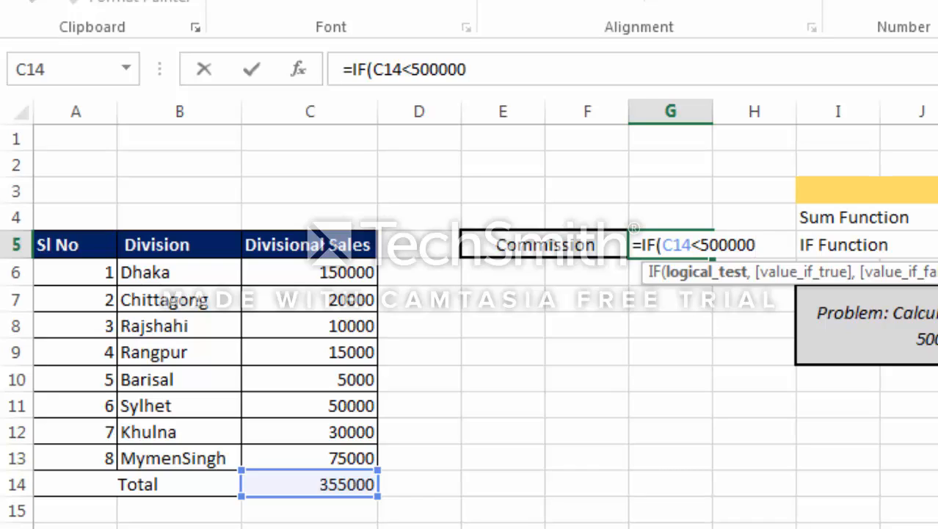
type(",")
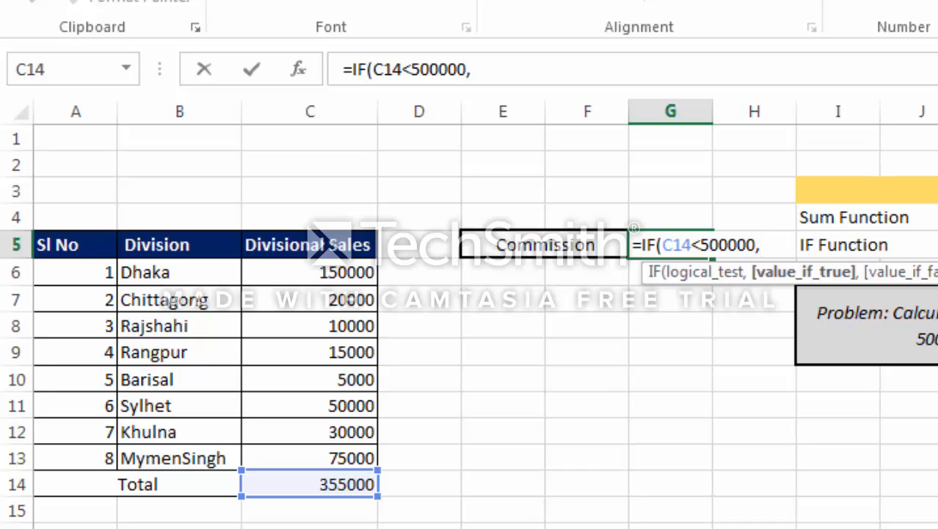
type(".02")
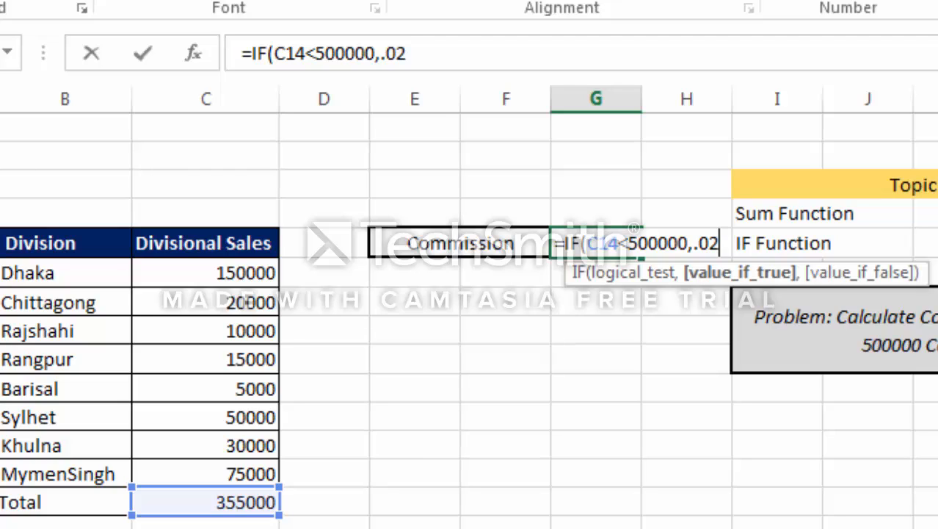
type(",")
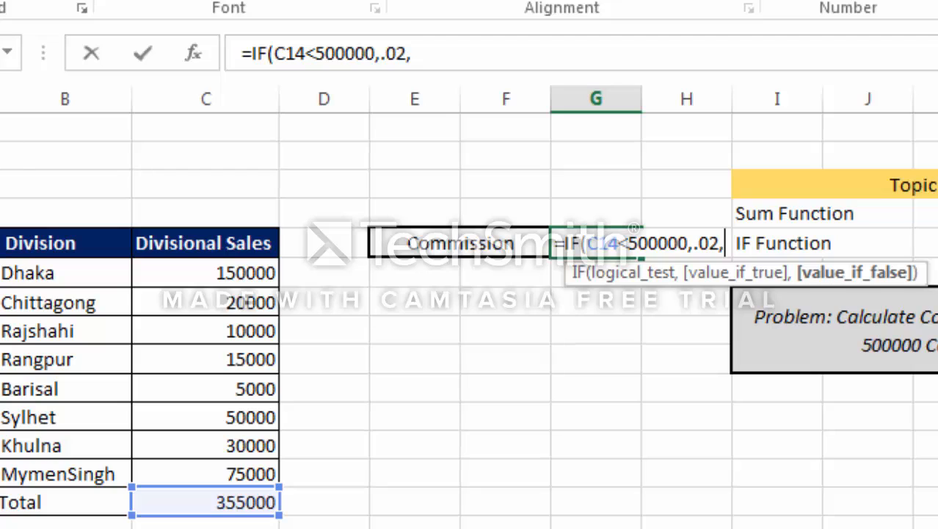
type(".04")
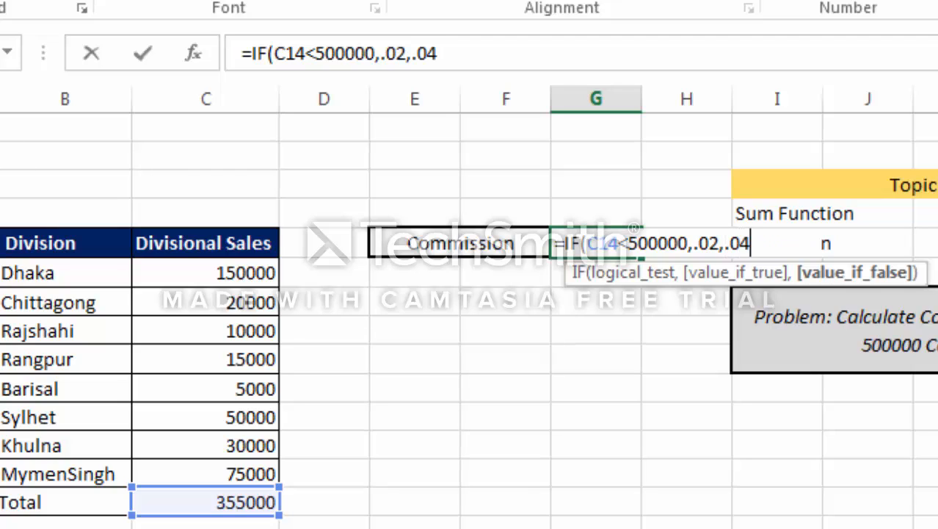
type(")")
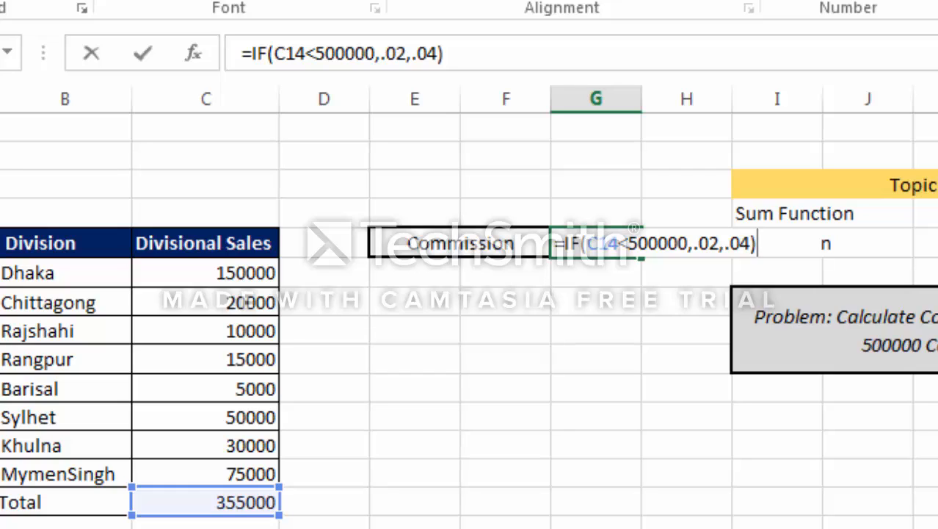
key("Return")
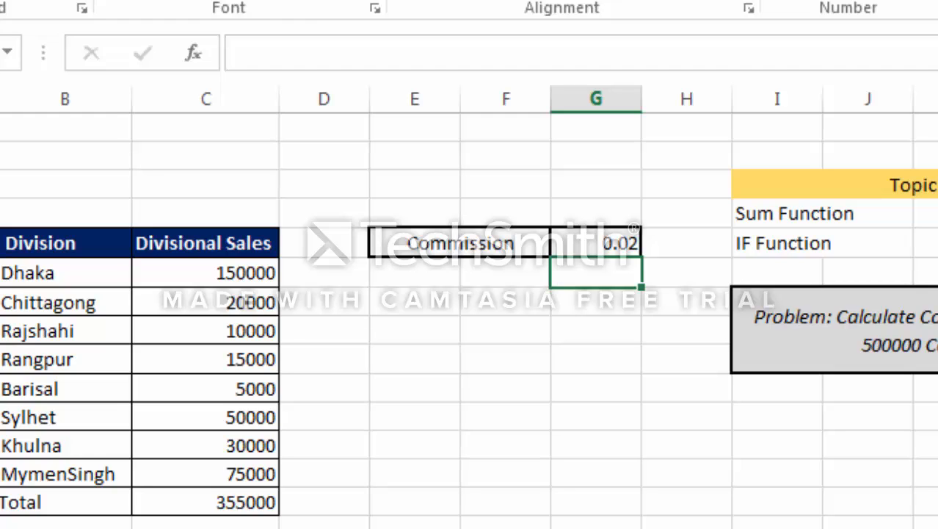
Step: Format the commission rate in G5 as a percentage with two decimal places
left_click(544, 331)
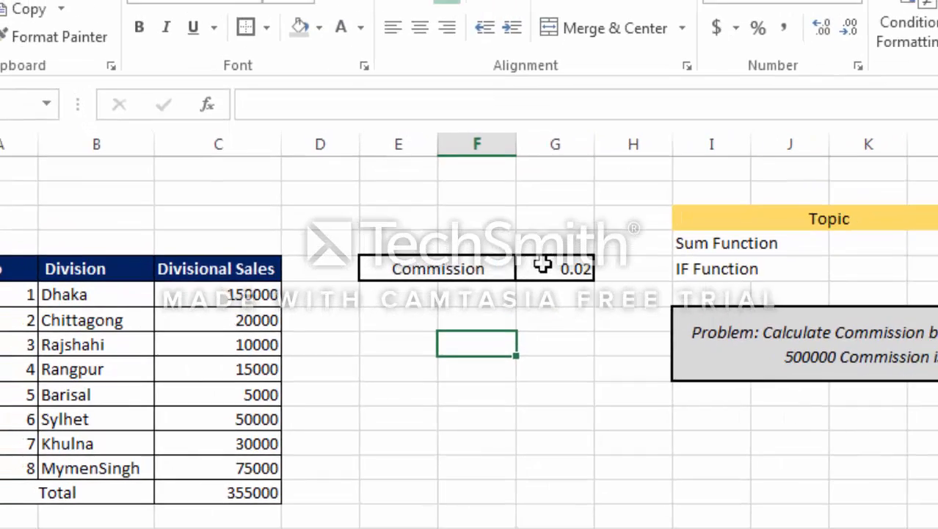
left_click(541, 266)
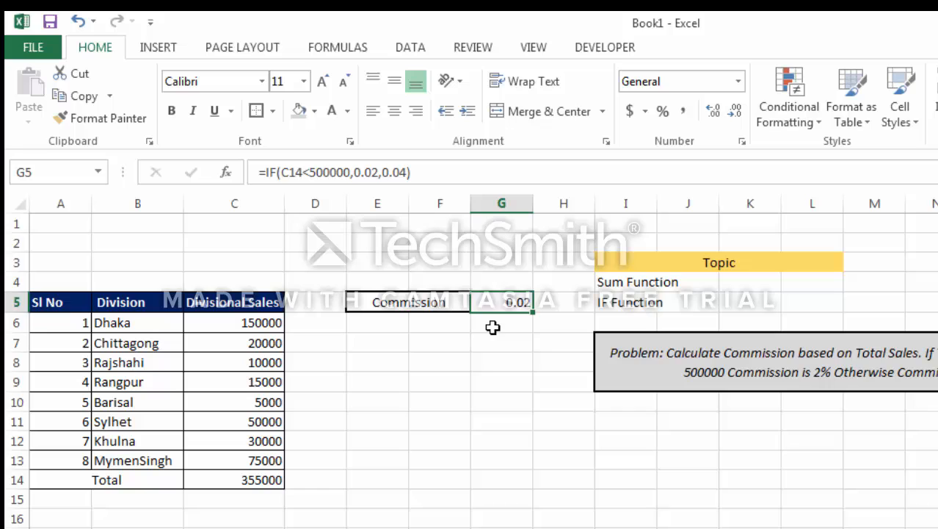
left_click(493, 362)
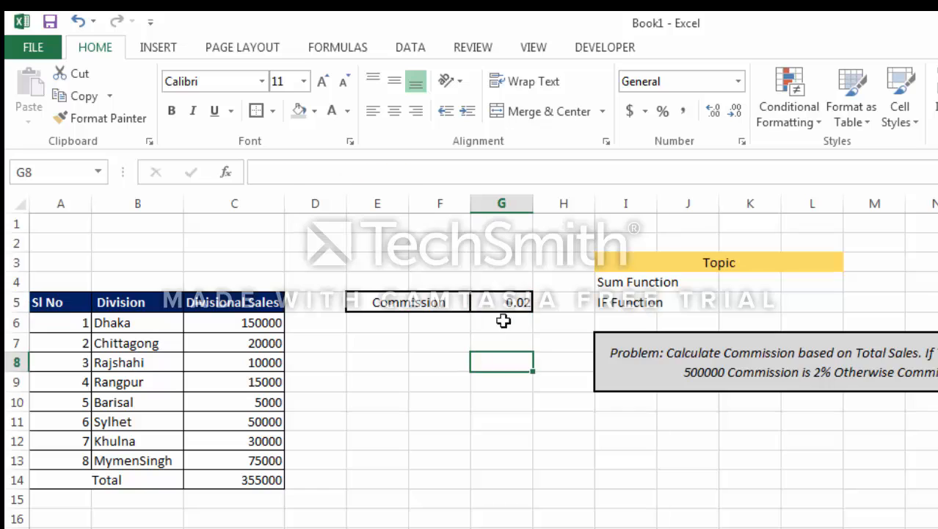
left_click(506, 303)
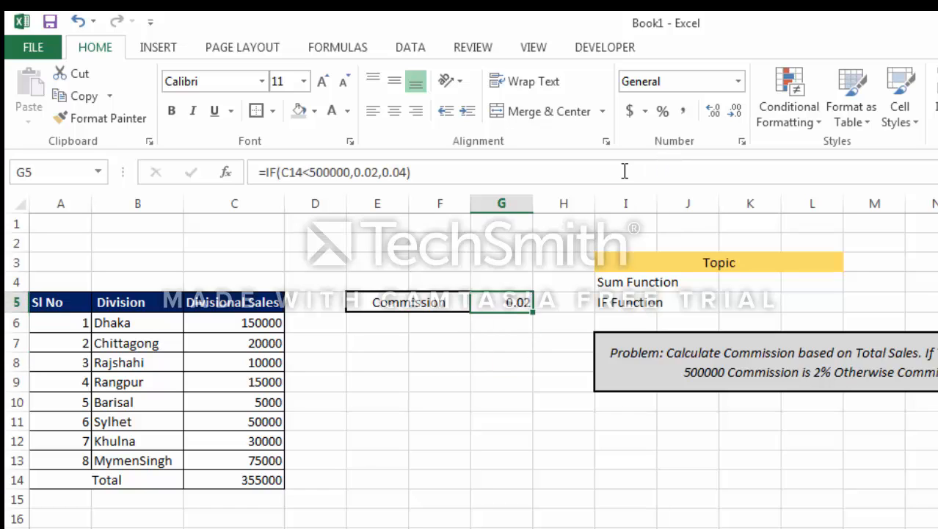
left_click(662, 111)
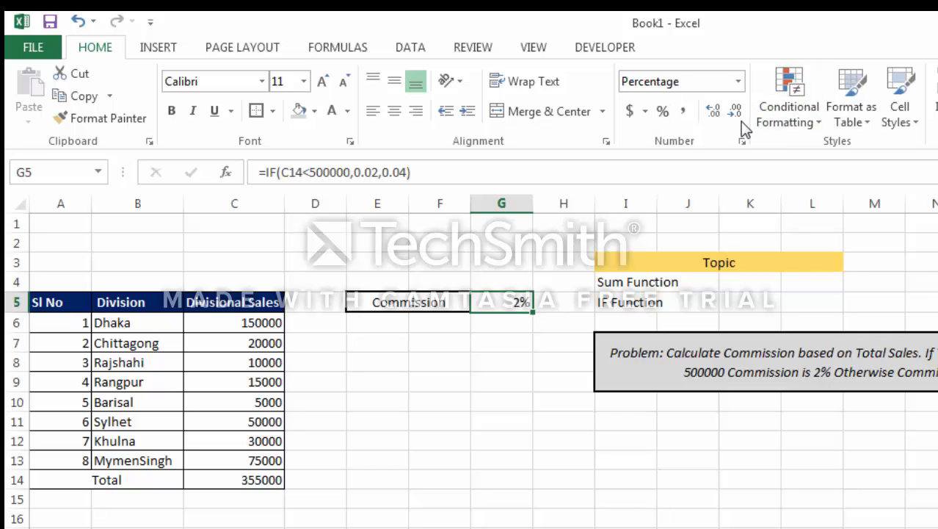
left_click(716, 112)
left_click(715, 112)
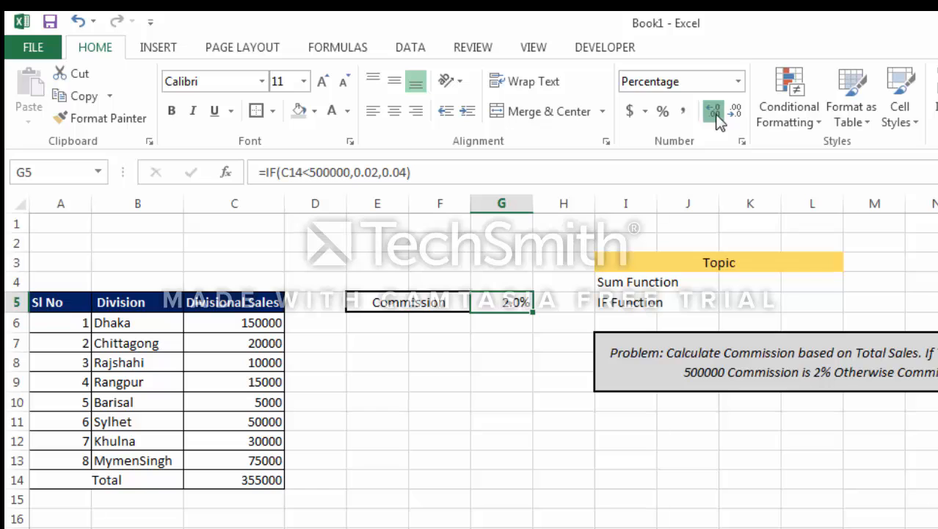
left_click(482, 365)
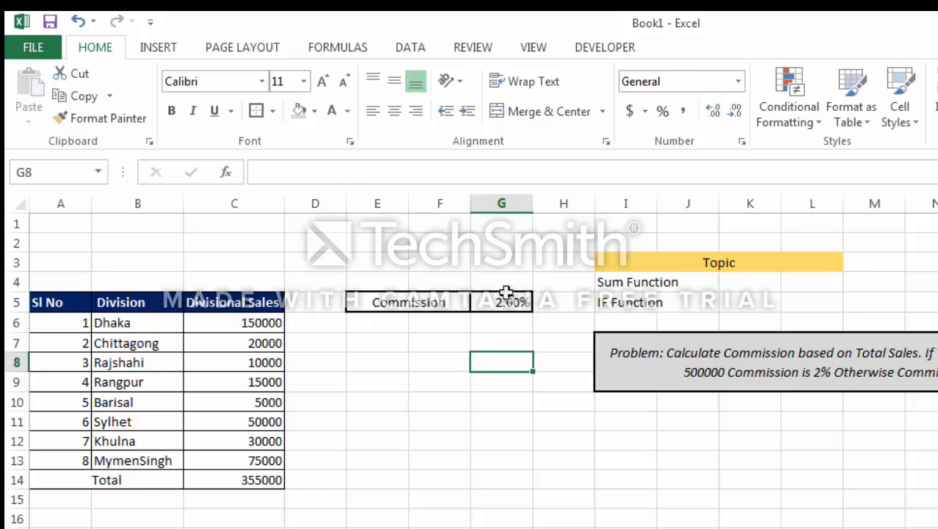
Step: Review the commission IF formula in G5 and leave it without making changes
left_click(503, 303)
left_click(488, 358)
double_click(500, 302)
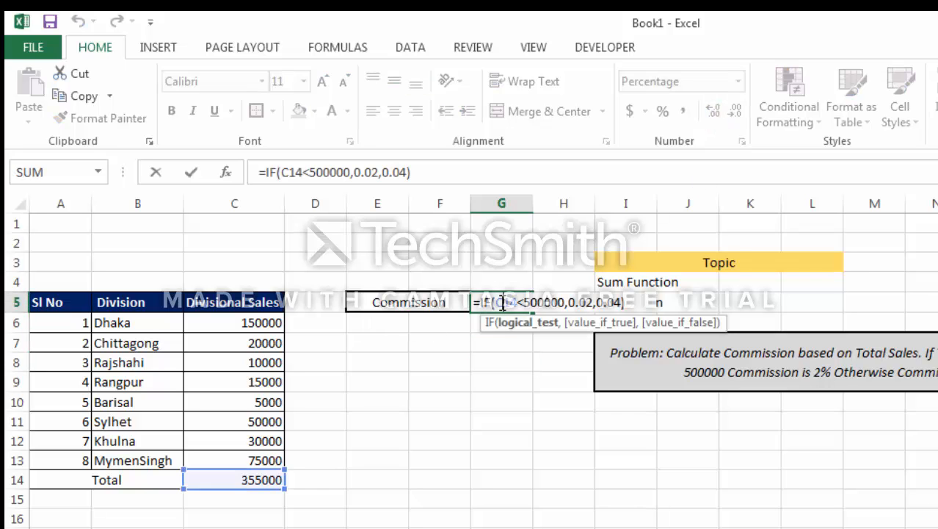
key("Escape")
left_click(480, 386)
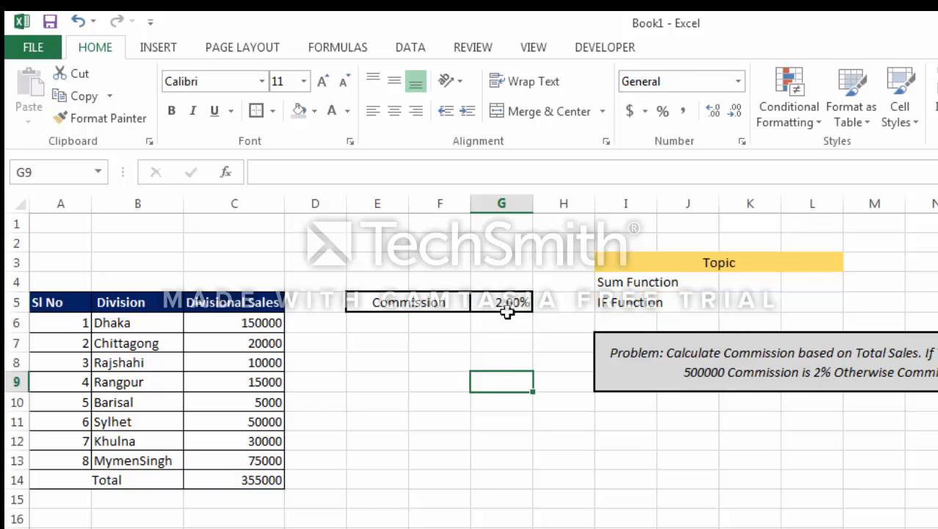
left_click(506, 303)
left_click(523, 369)
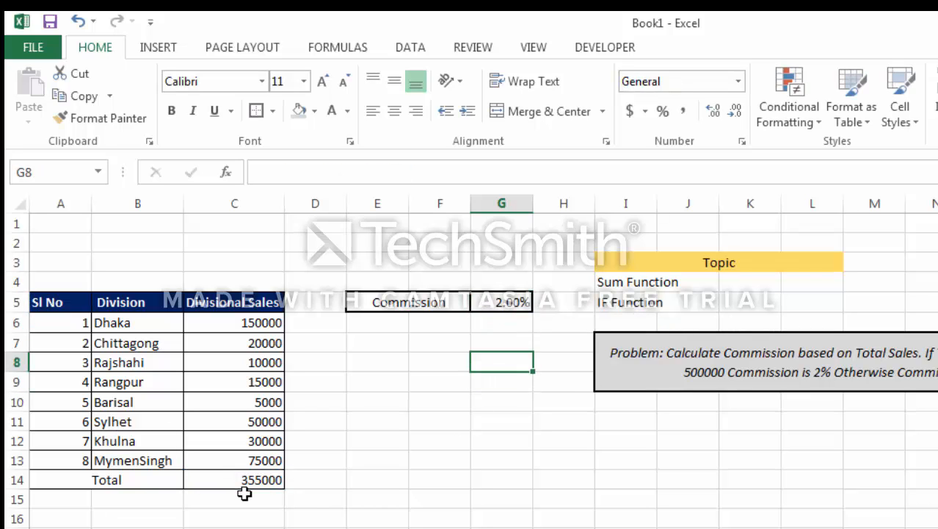
Step: Change Barisal's divisional sales in C10 to 300000
left_click(257, 403)
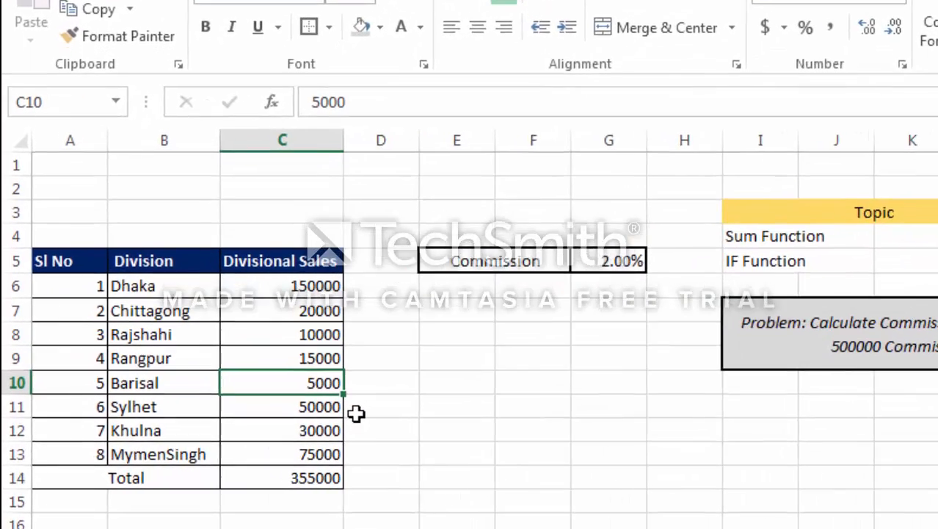
type("3")
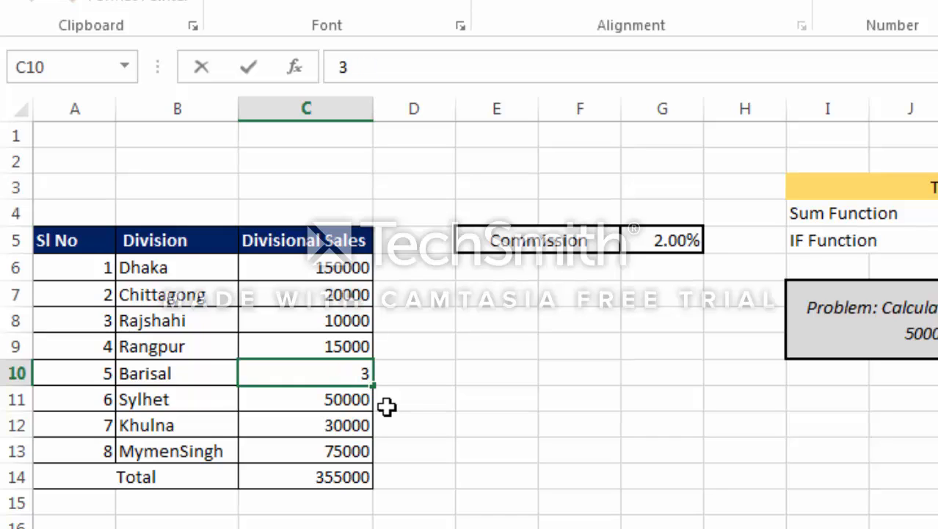
type("00")
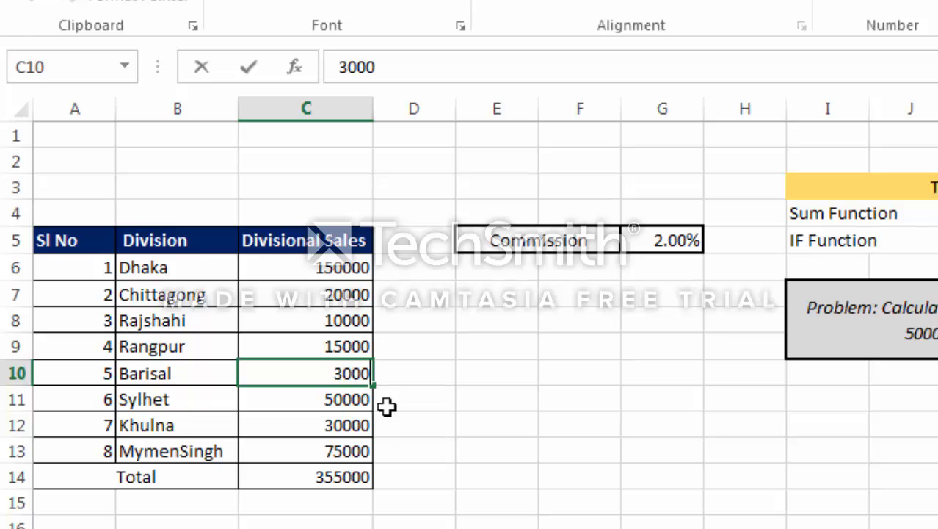
type("0")
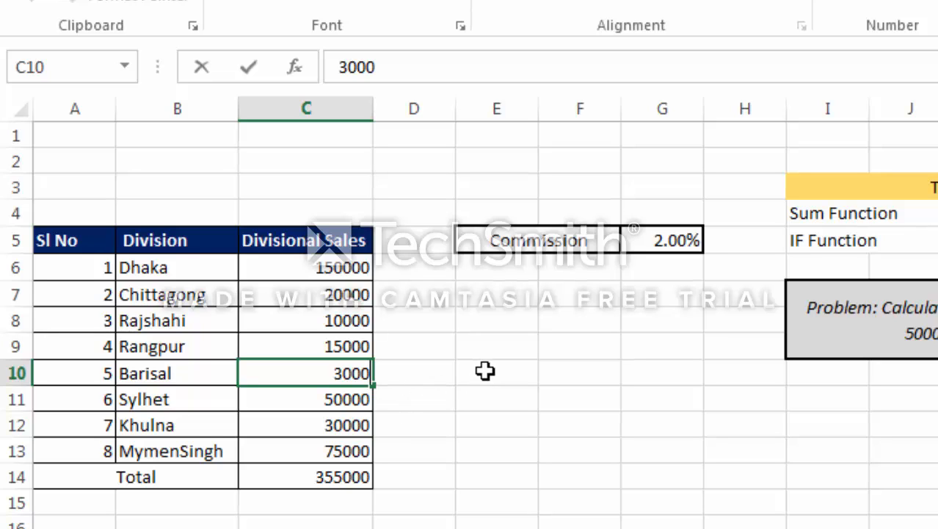
type("0")
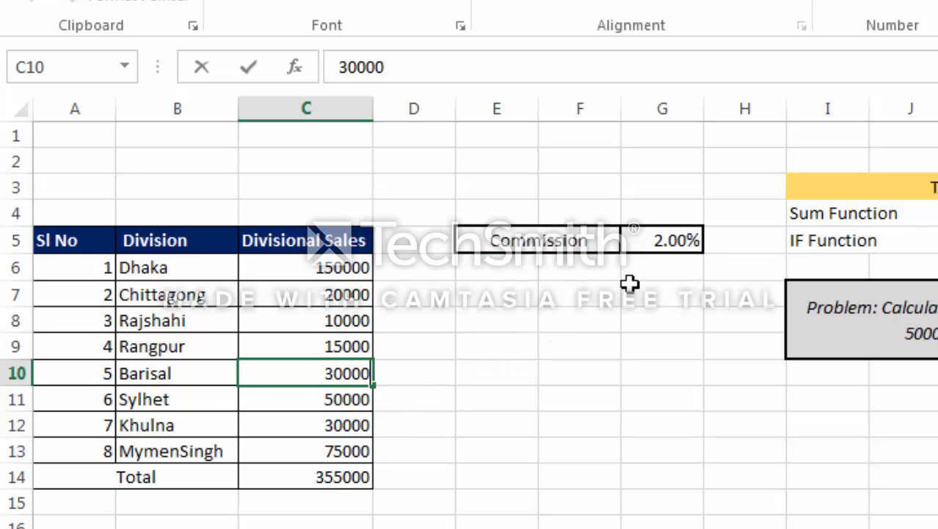
type("0")
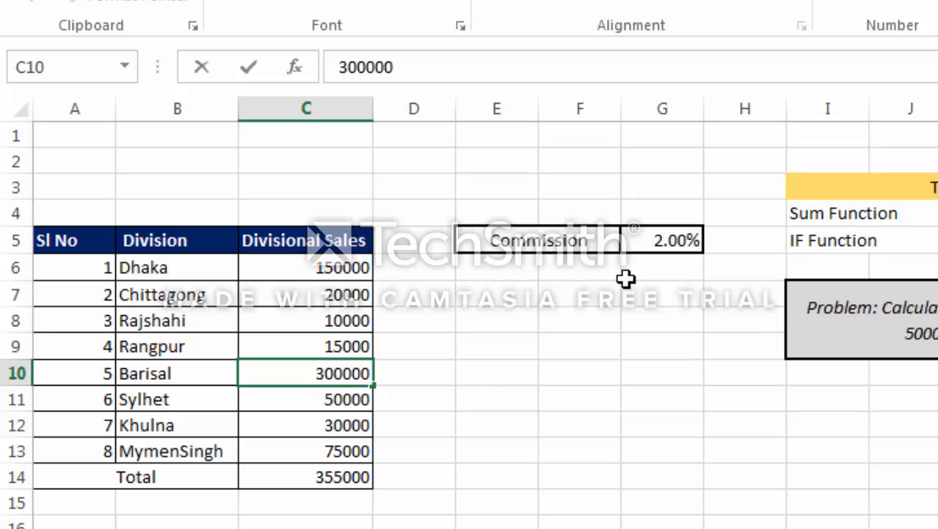
key("Return")
Step: Evaluate the logical test inside the G5 commission formula, then restore the original expression and close the formula
left_click(688, 219)
left_click(675, 243)
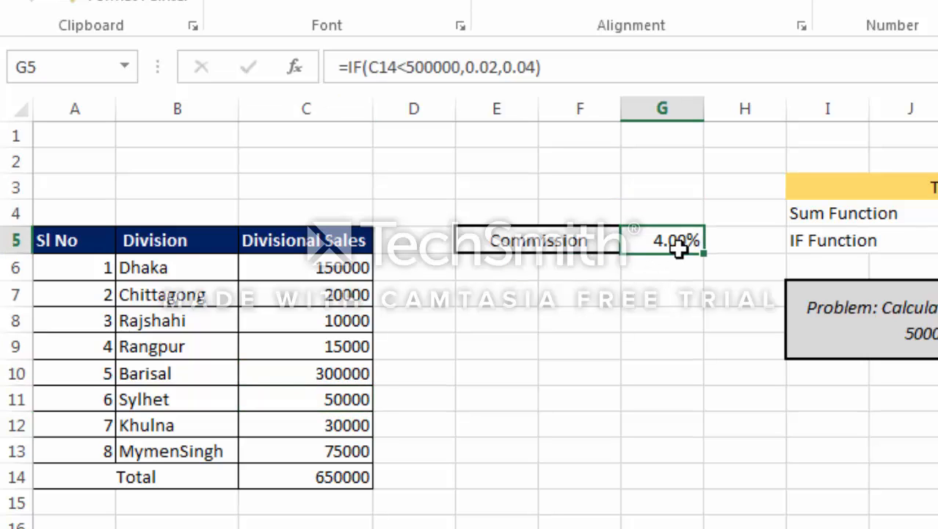
double_click(676, 242)
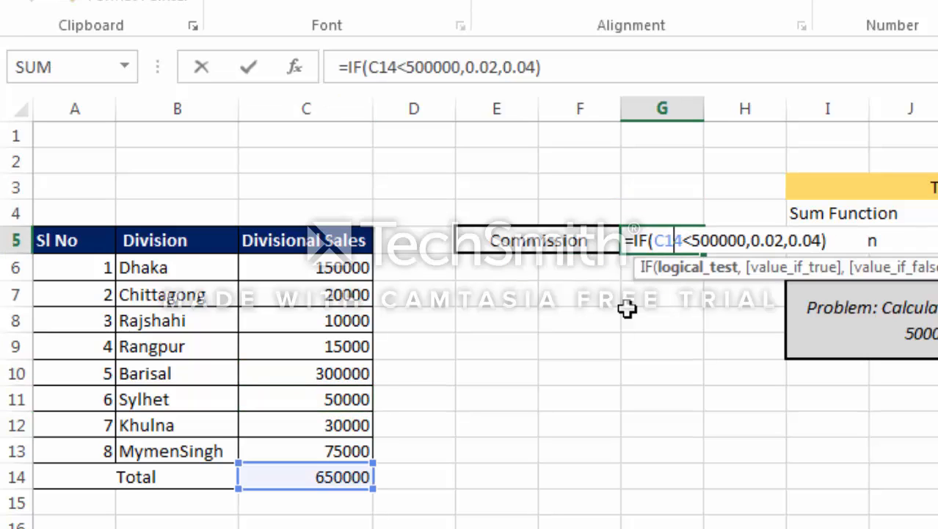
left_click(696, 269)
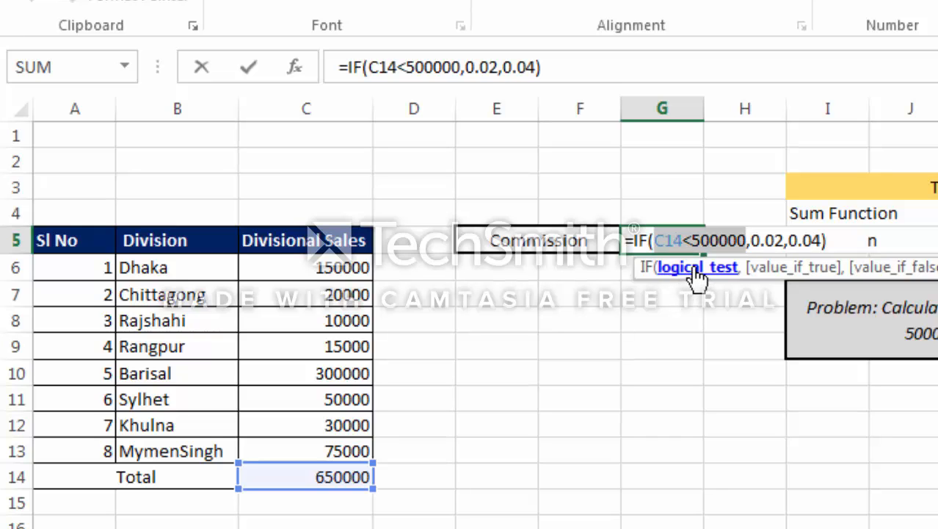
key("F9")
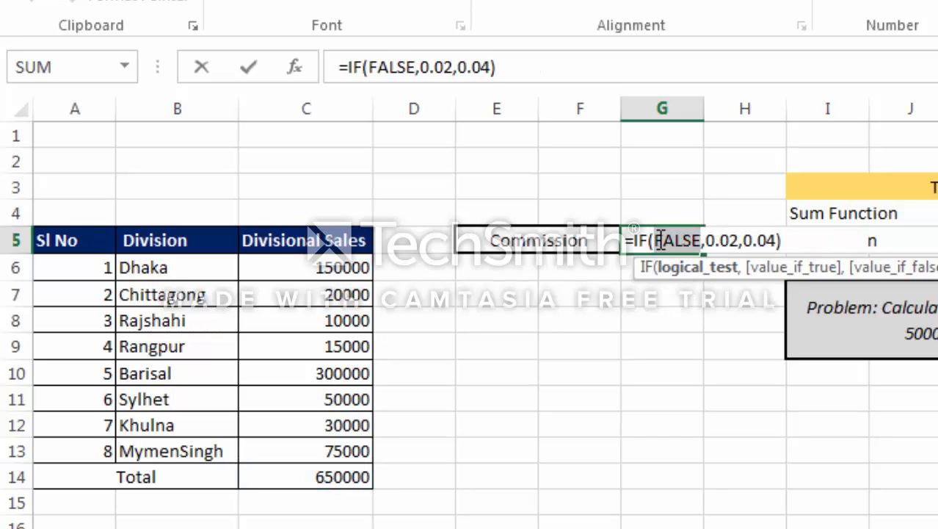
key("ctrl+z")
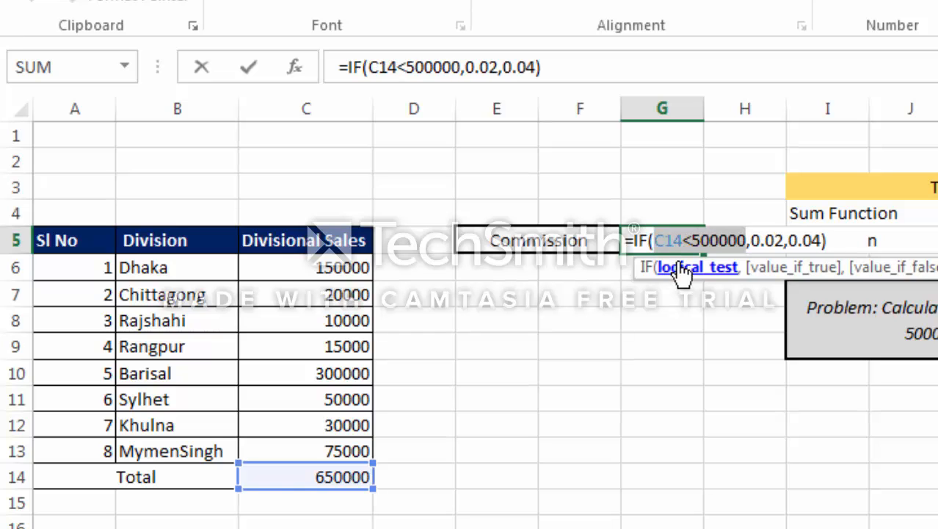
key("Return")
left_click(682, 308)
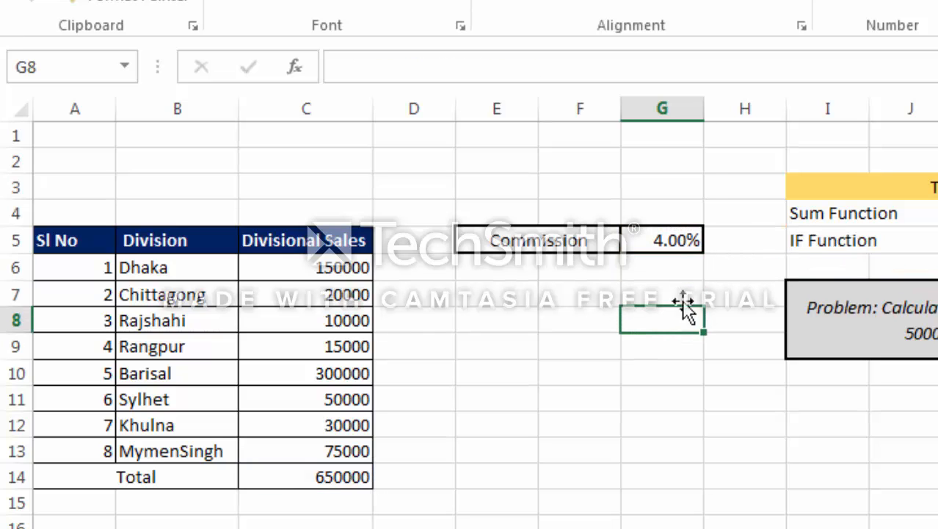
left_click(631, 341)
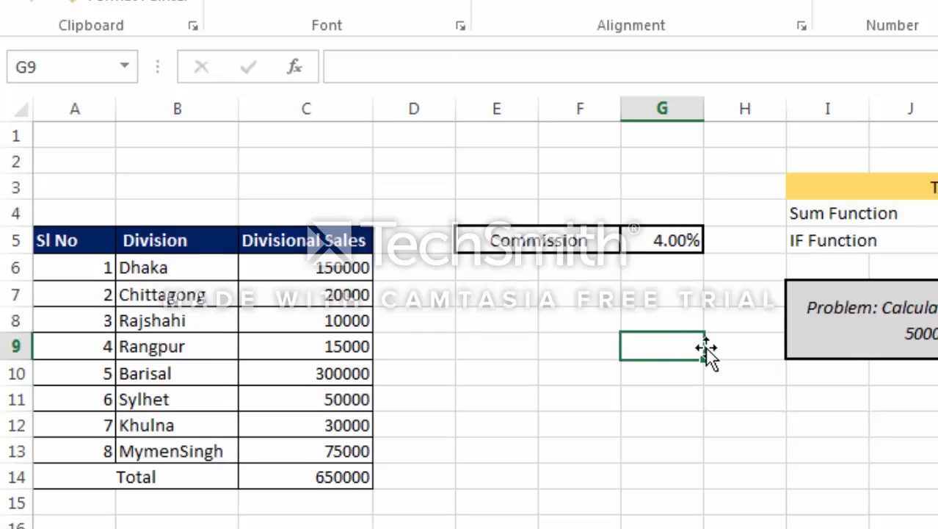